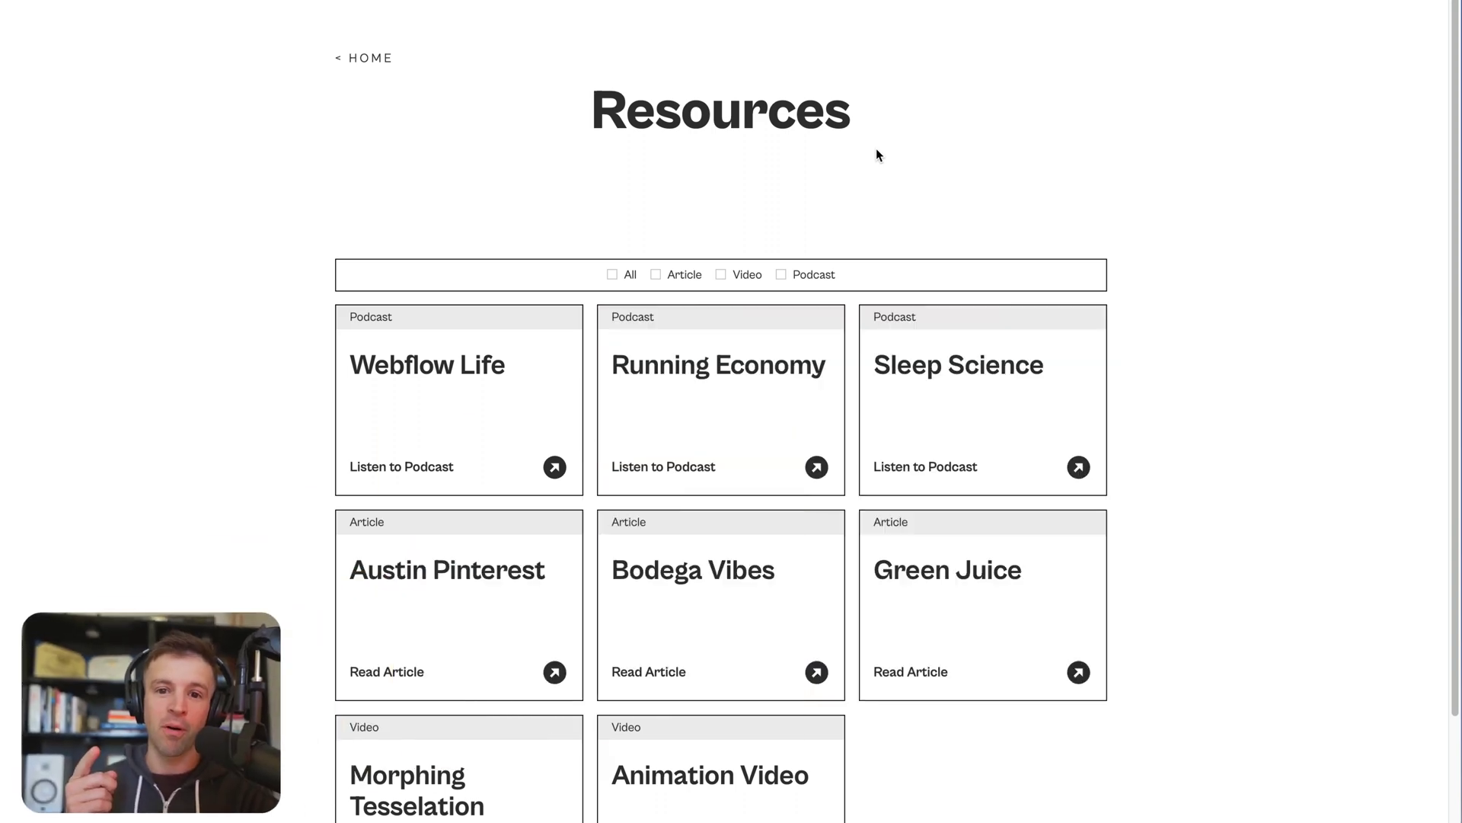
# Toggle the Resources Article, Video and Podcast filters, ending with only the Video items showing.
pyautogui.scroll(-1, 807, 183)
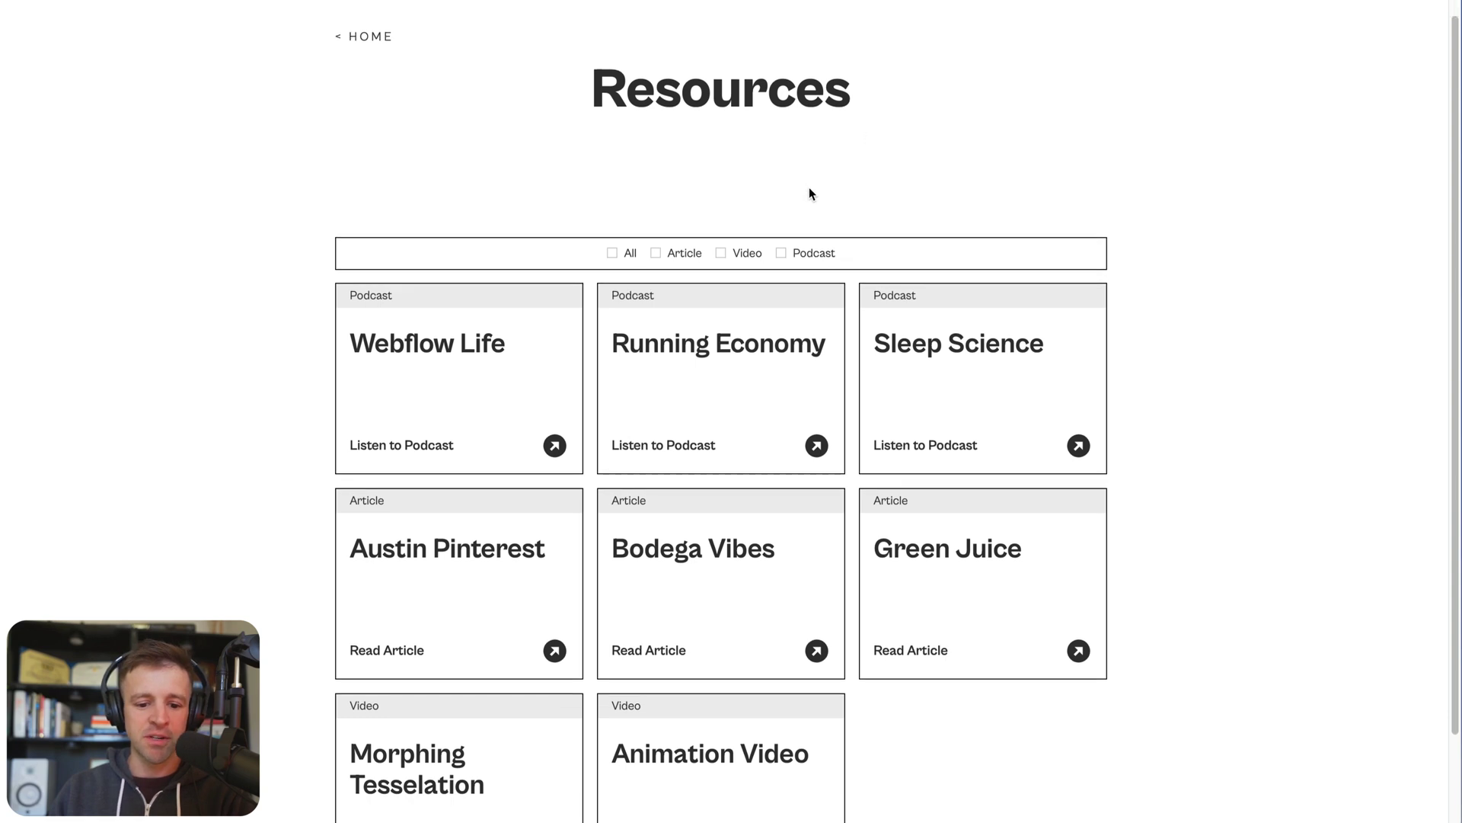
pyautogui.click(655, 253)
pyautogui.click(735, 275)
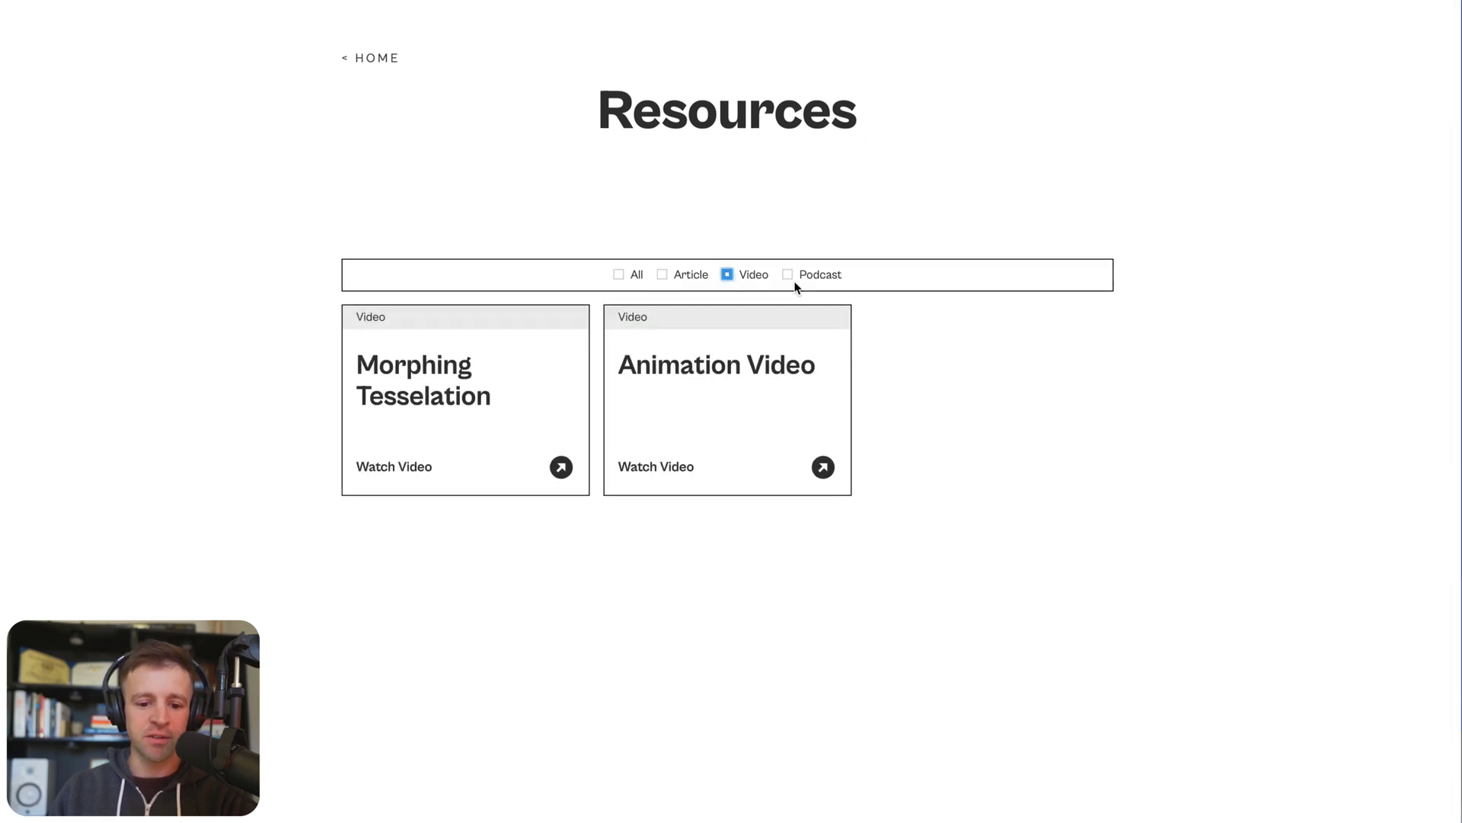
pyautogui.click(790, 277)
pyautogui.click(743, 276)
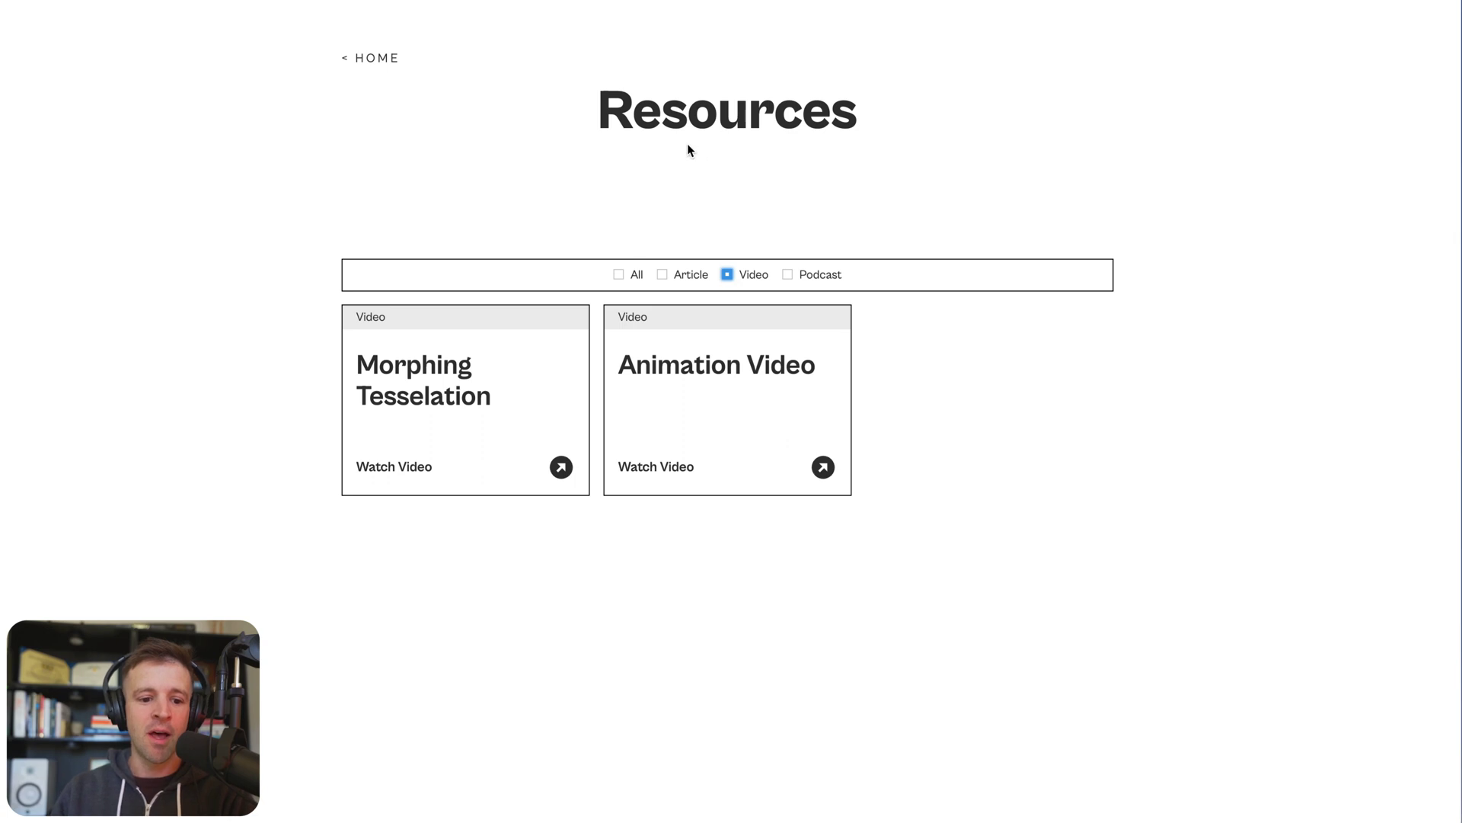
# From the home page, follow View All Articles to Resources filtered to Article.
pyautogui.click(376, 60)
pyautogui.scroll(-4, 348, 132)
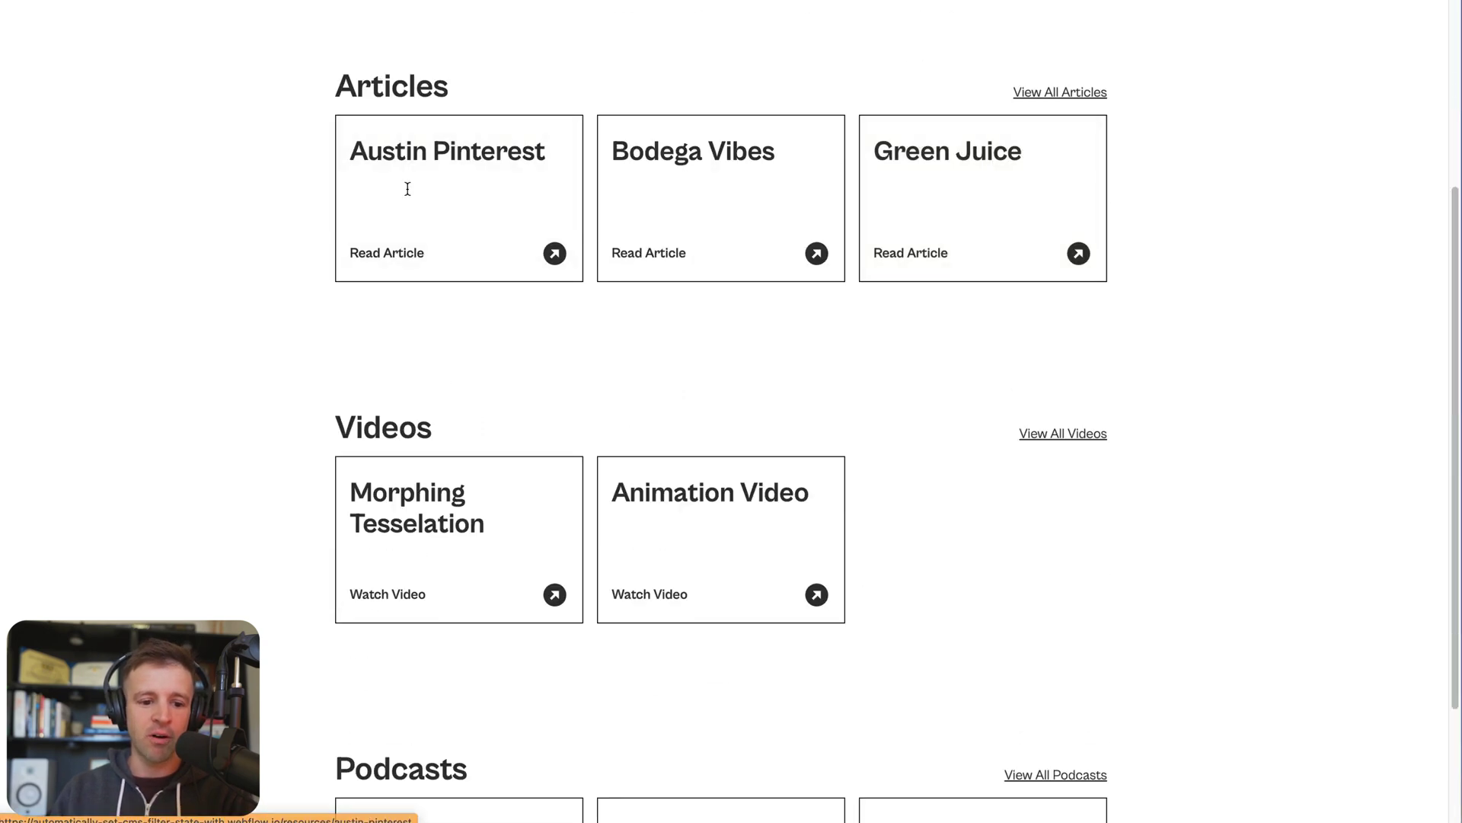
pyautogui.scroll(-3, 450, 424)
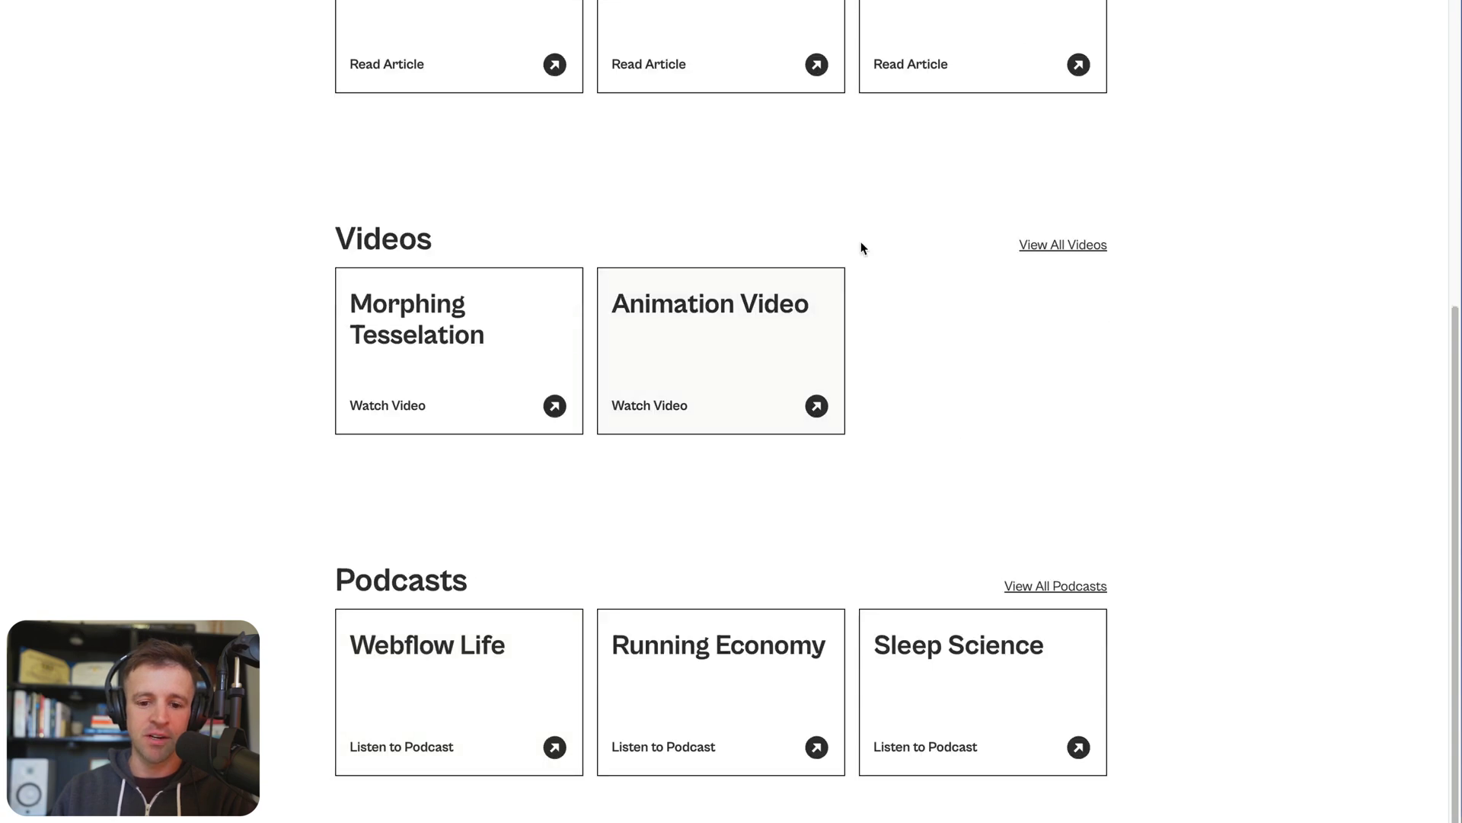
pyautogui.scroll(5, 944, 228)
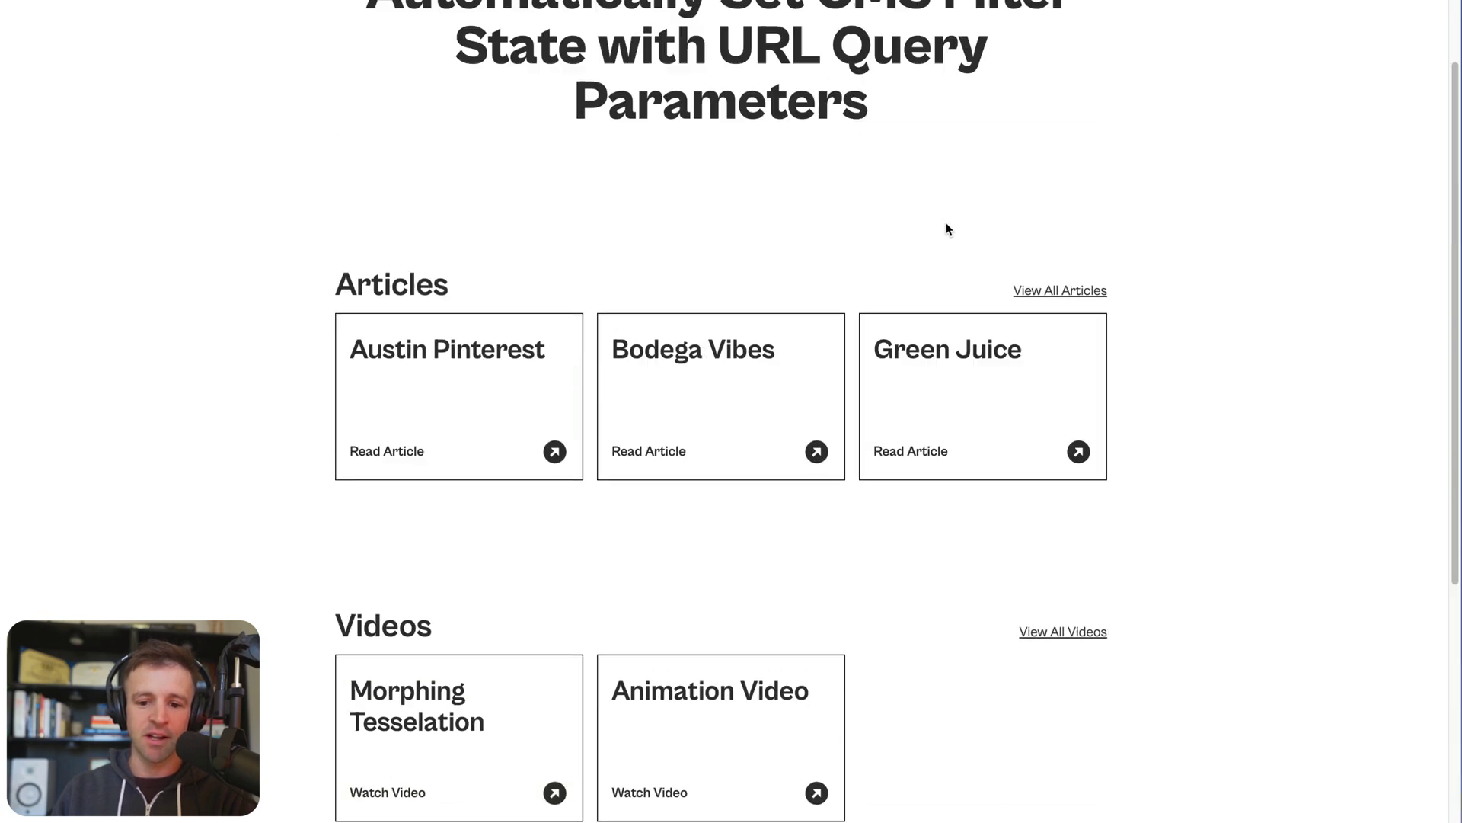
pyautogui.click(1050, 295)
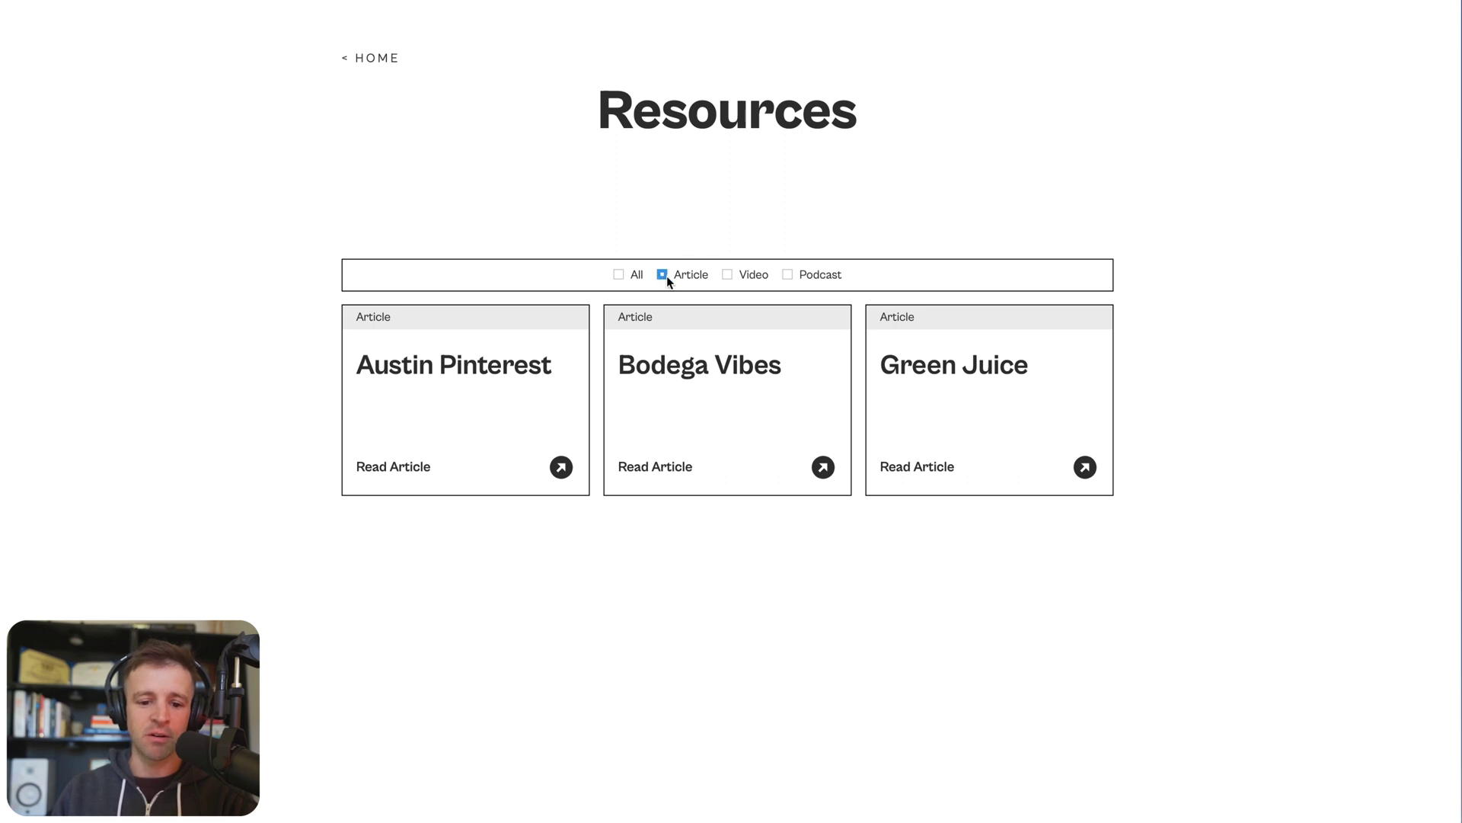
# Return home and follow View All Videos, then View All Podcasts, checking each filter.
pyautogui.click(381, 59)
pyautogui.scroll(-2, 1070, 217)
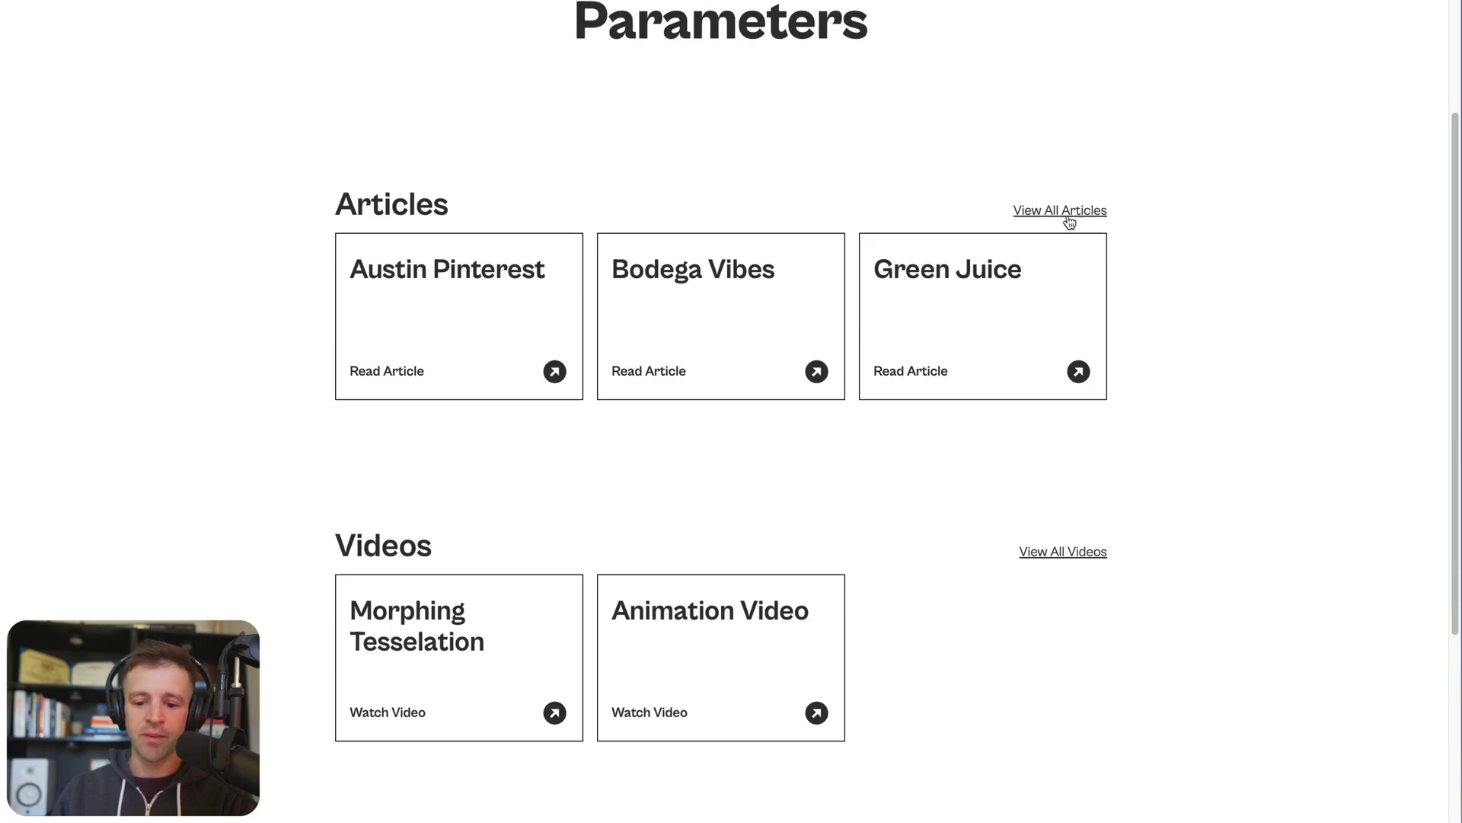
pyautogui.click(1074, 554)
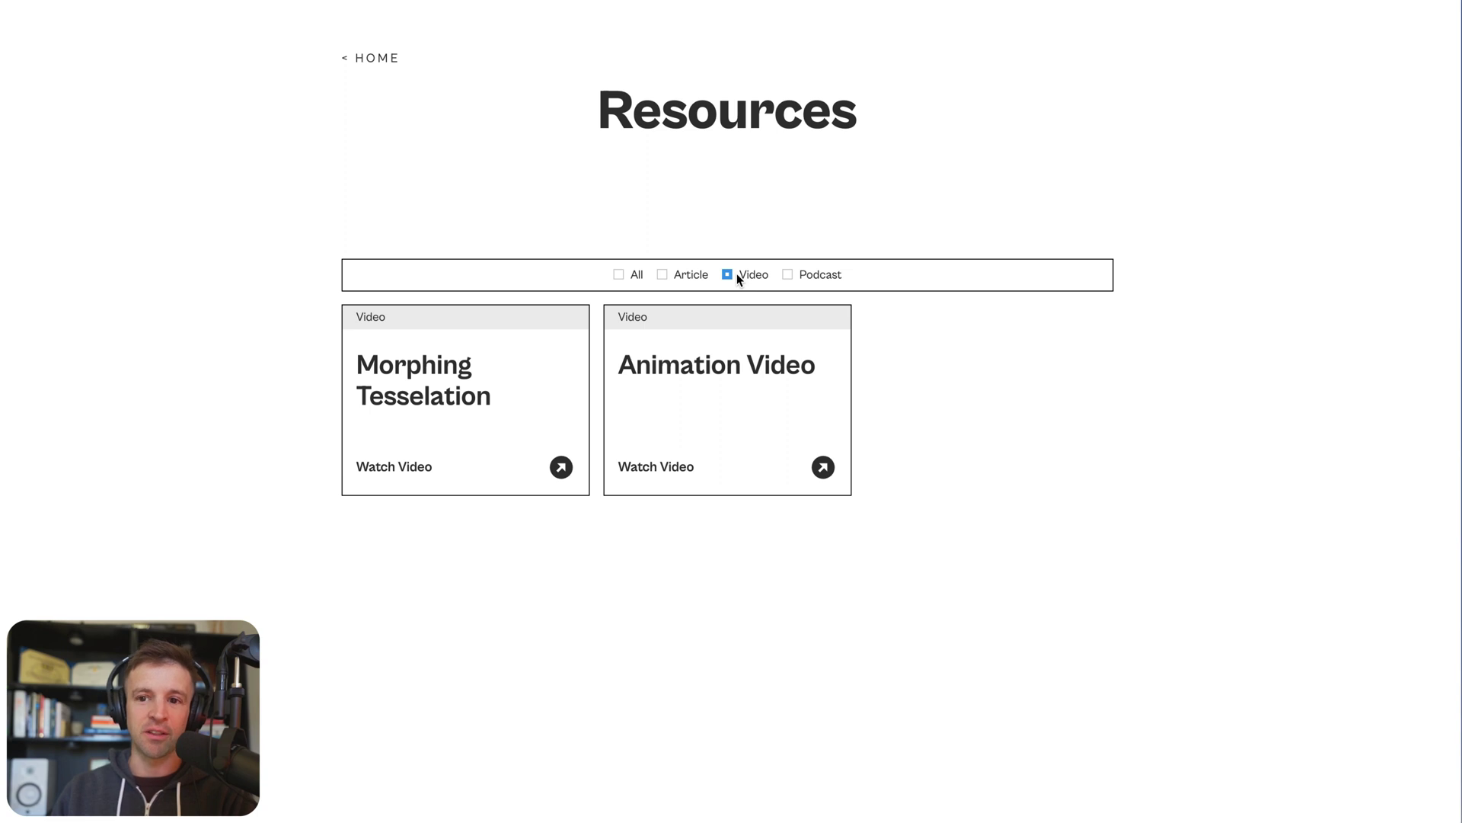
pyautogui.click(384, 59)
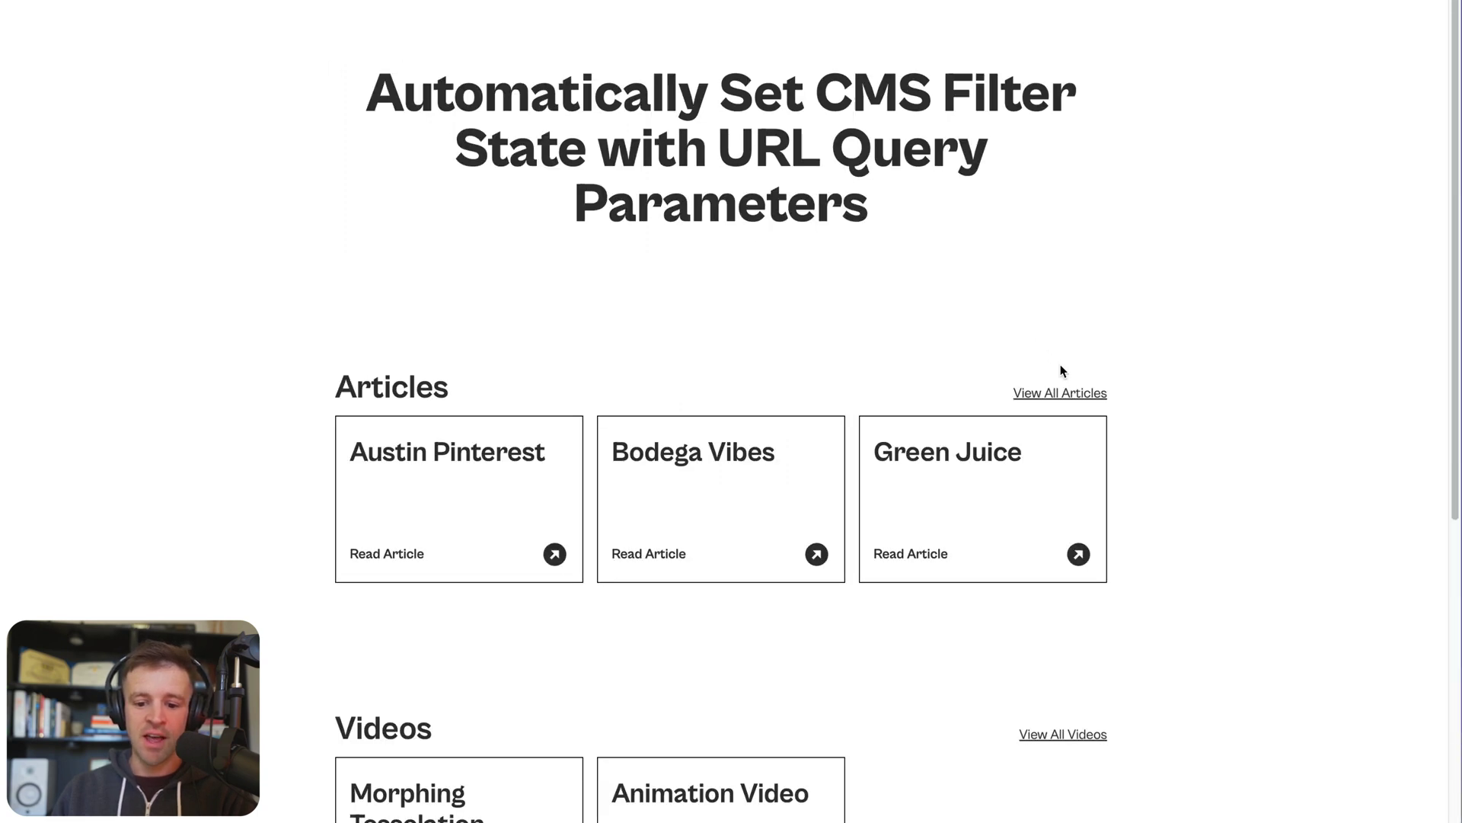
pyautogui.scroll(-5, 1064, 457)
pyautogui.click(1066, 626)
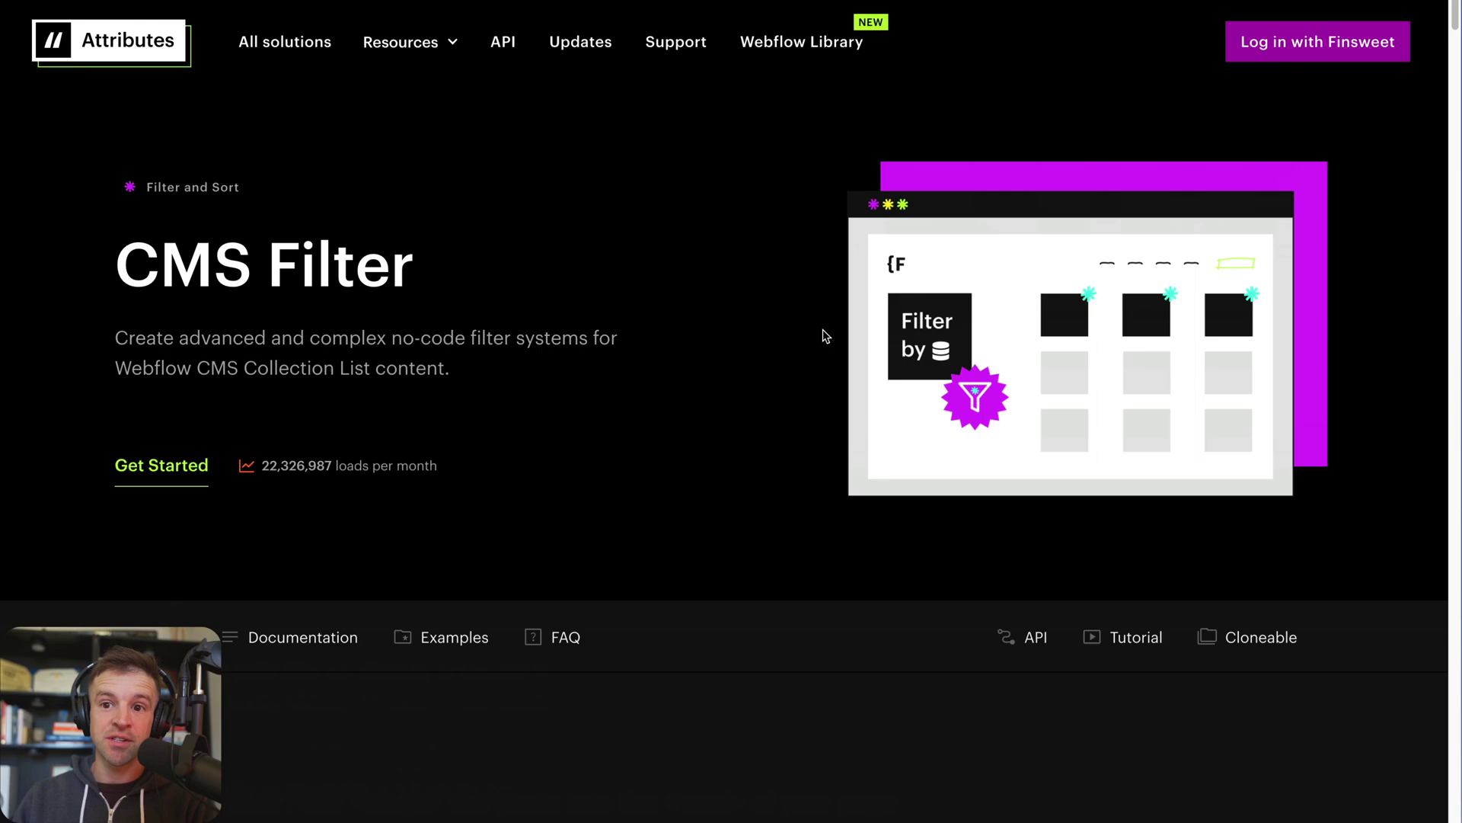
# Scroll the CMS Filter documentation past Script and Documentation down to the Show Query option.
pyautogui.scroll(-8, 826, 332)
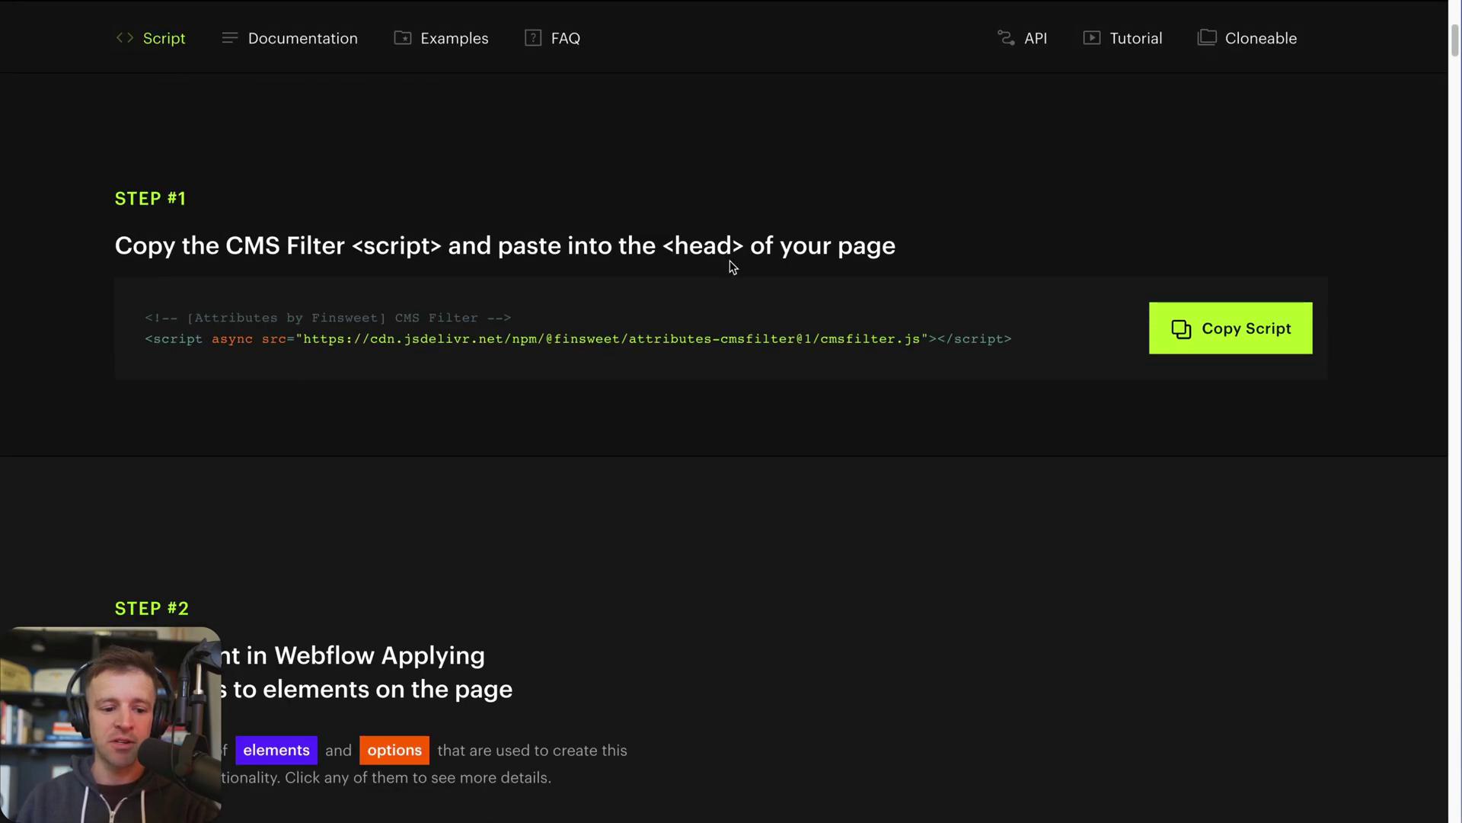
pyautogui.scroll(-14, 770, 468)
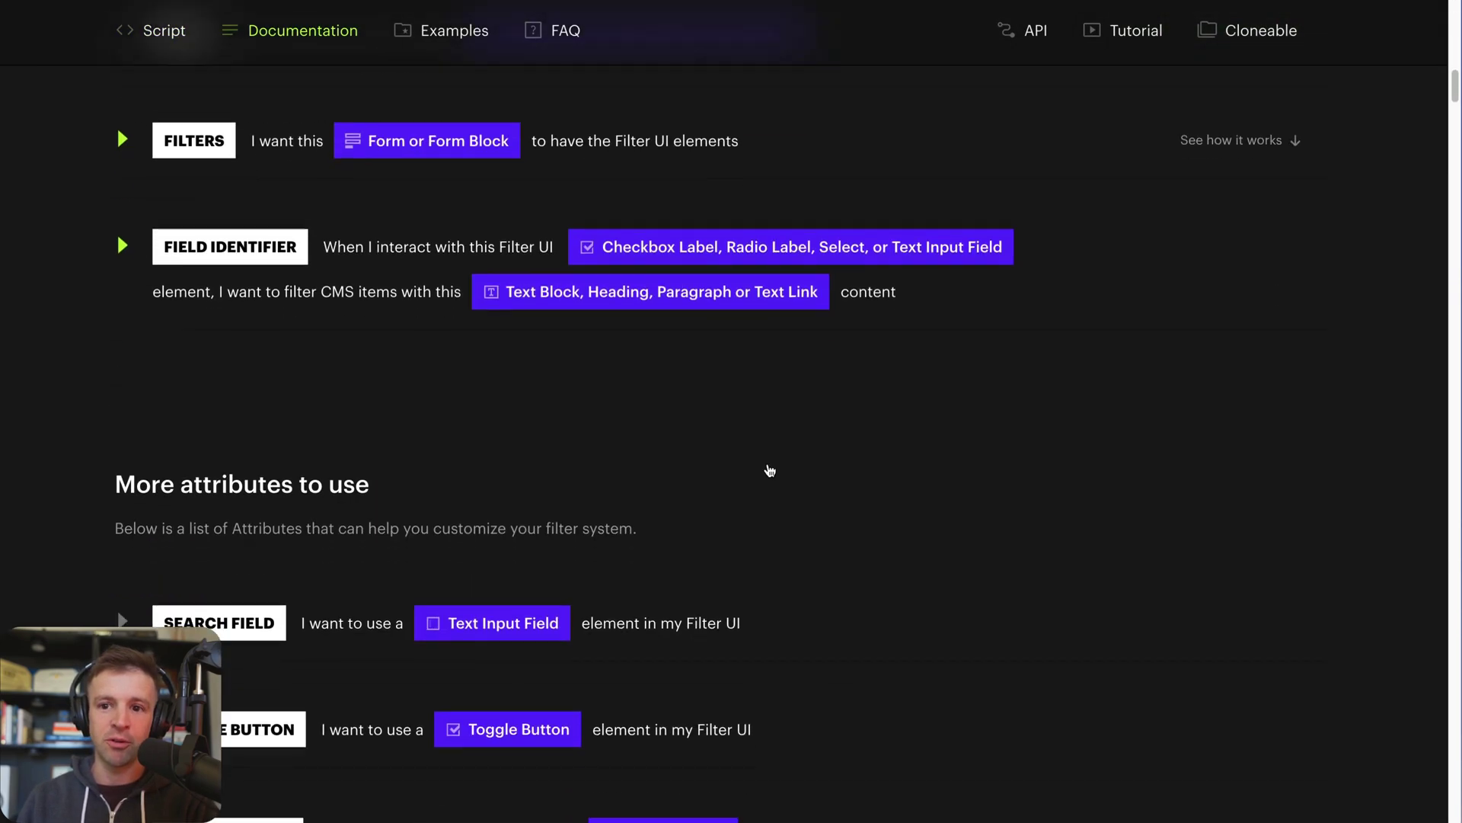
pyautogui.scroll(-20, 769, 470)
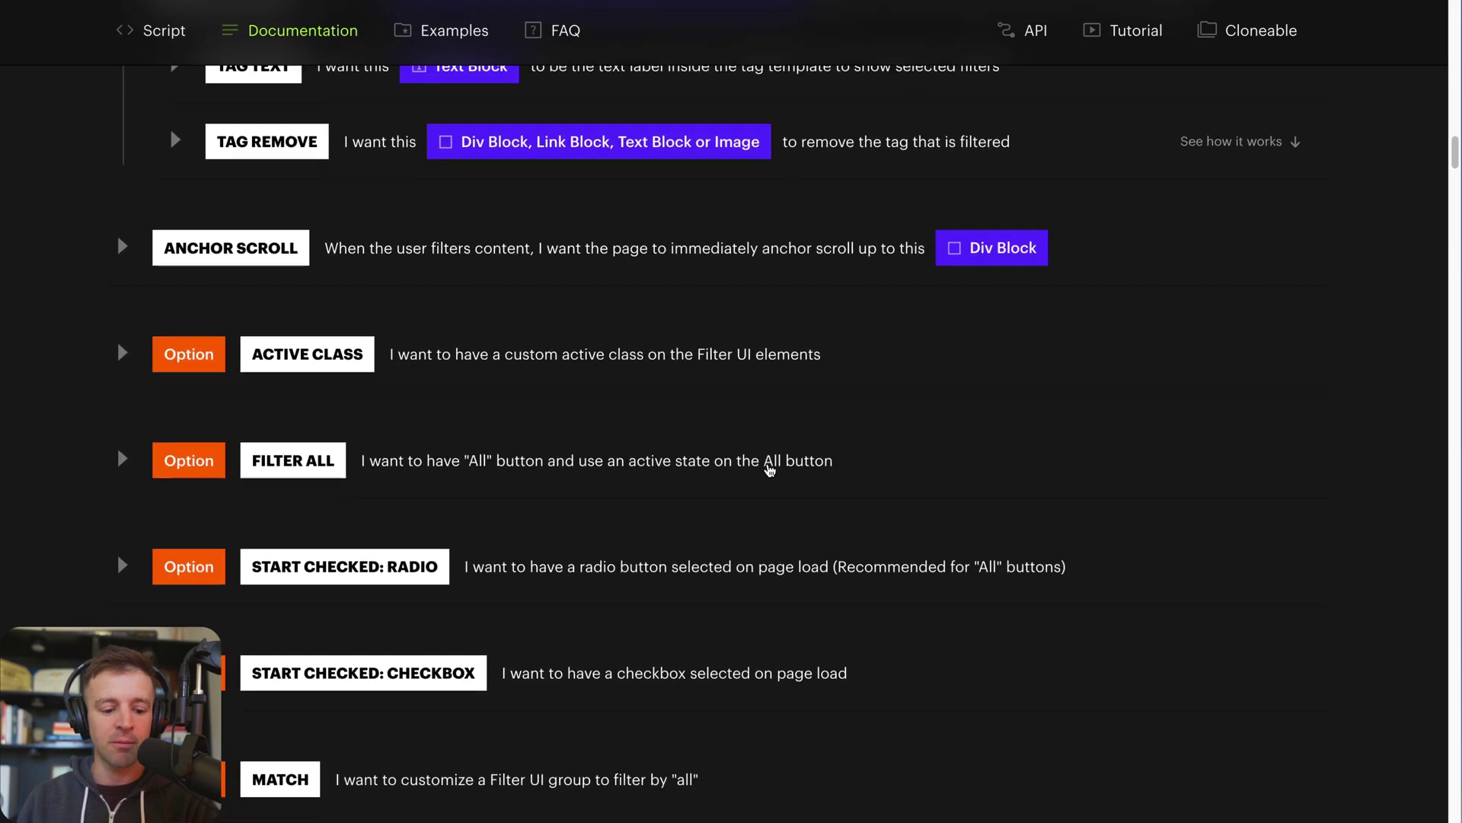
pyautogui.scroll(-10, 770, 470)
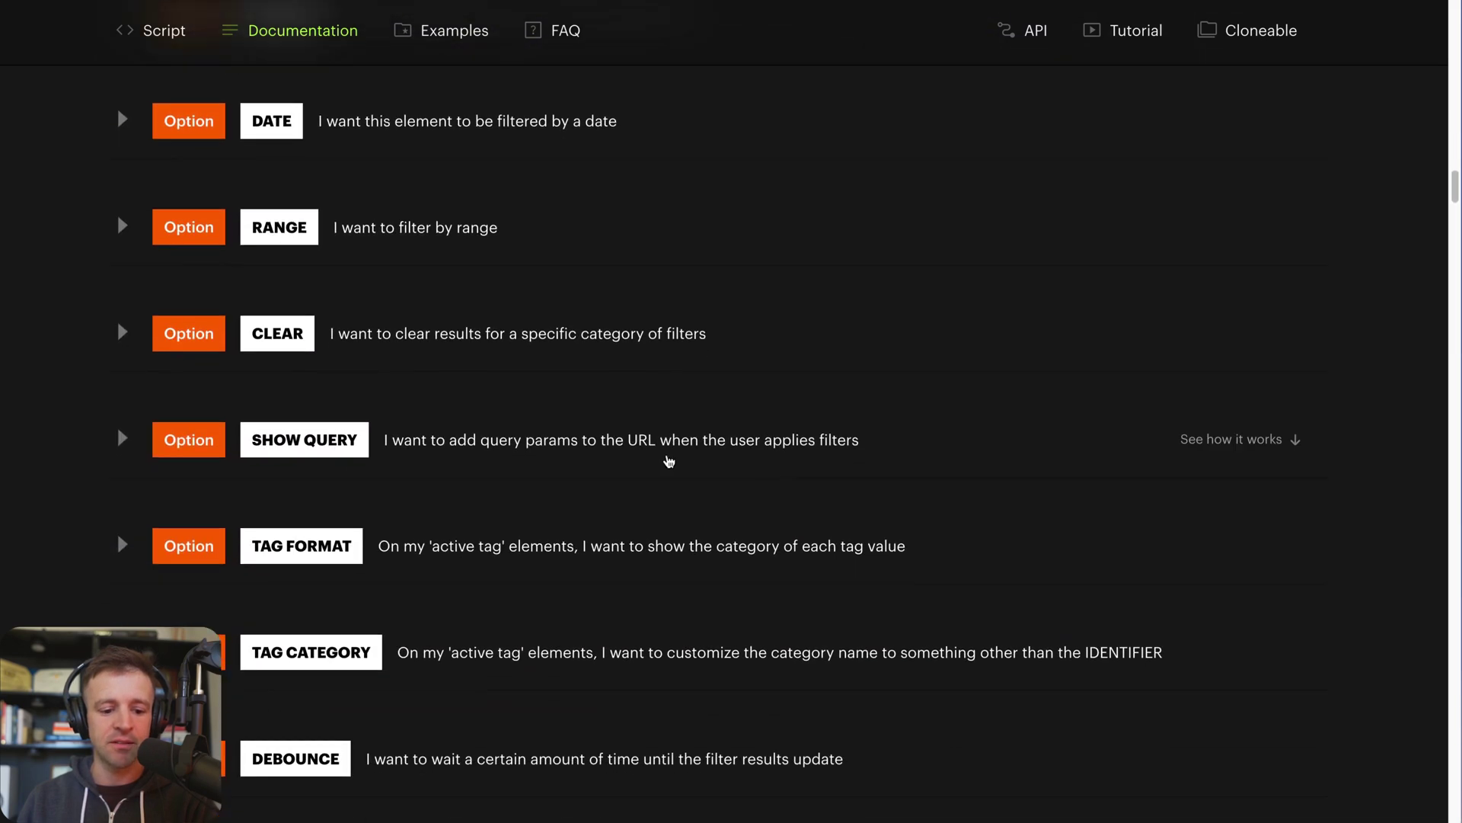
# Expand the Show Query option and scroll through its details.
pyautogui.click(465, 436)
pyautogui.scroll(-1, 470, 416)
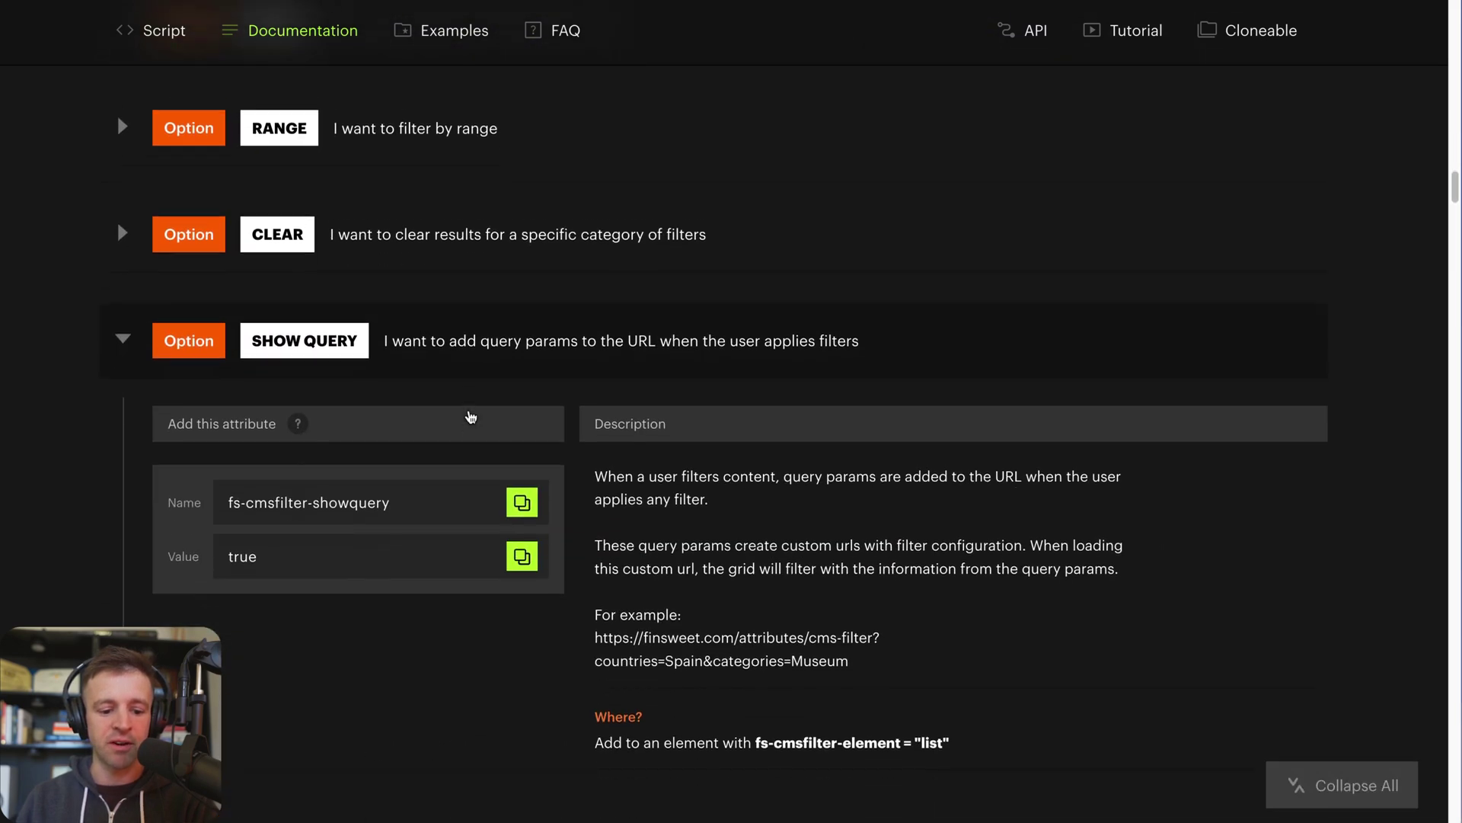
pyautogui.scroll(-1, 471, 416)
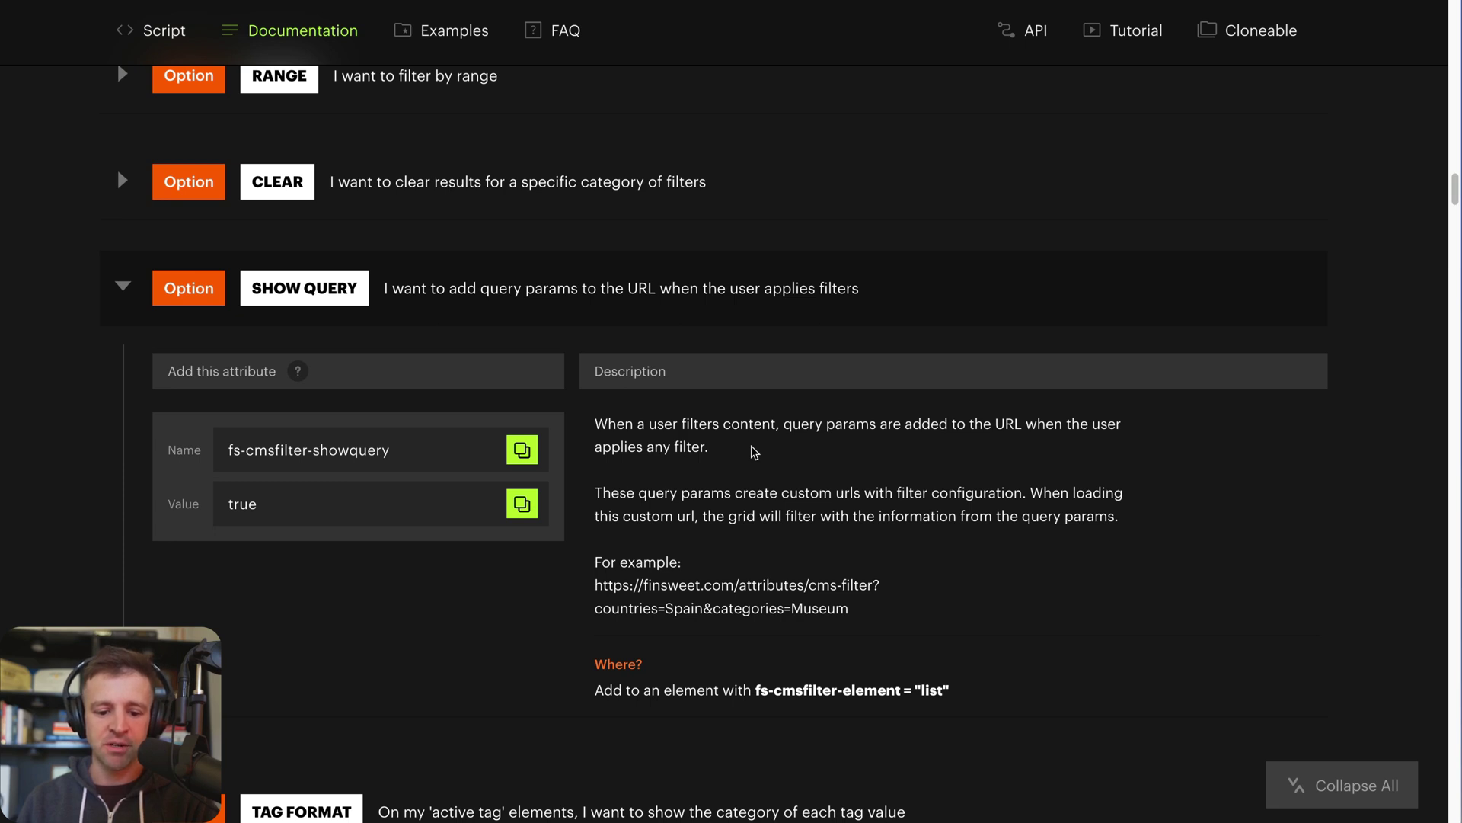
pyautogui.scroll(-1, 707, 547)
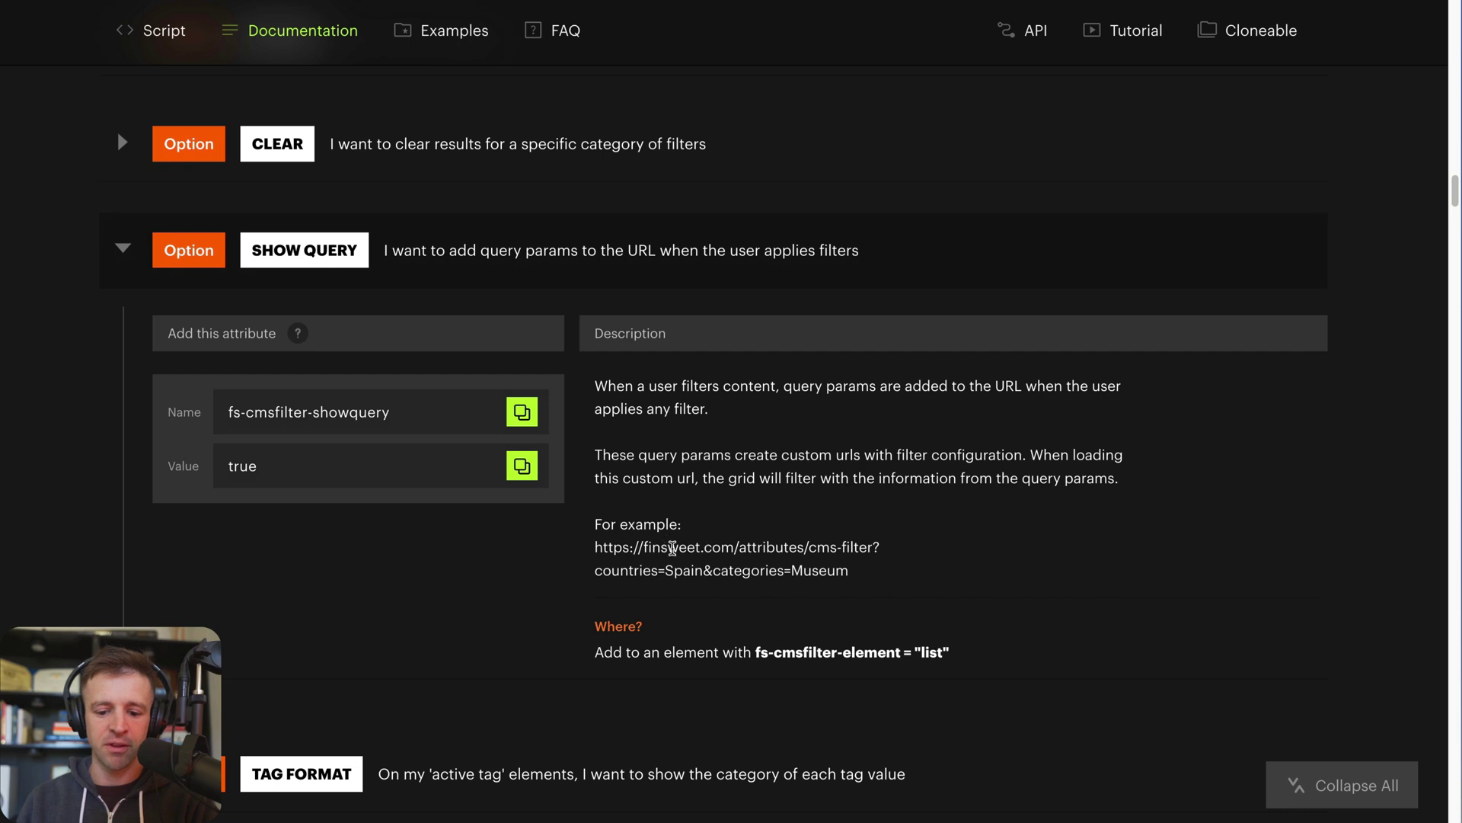
# Highlight the example filtered URL and the 'Where?' line, then copy the name fs-cmsfilter-showquery.
pyautogui.moveTo(630, 547); pyautogui.dragTo(862, 579)
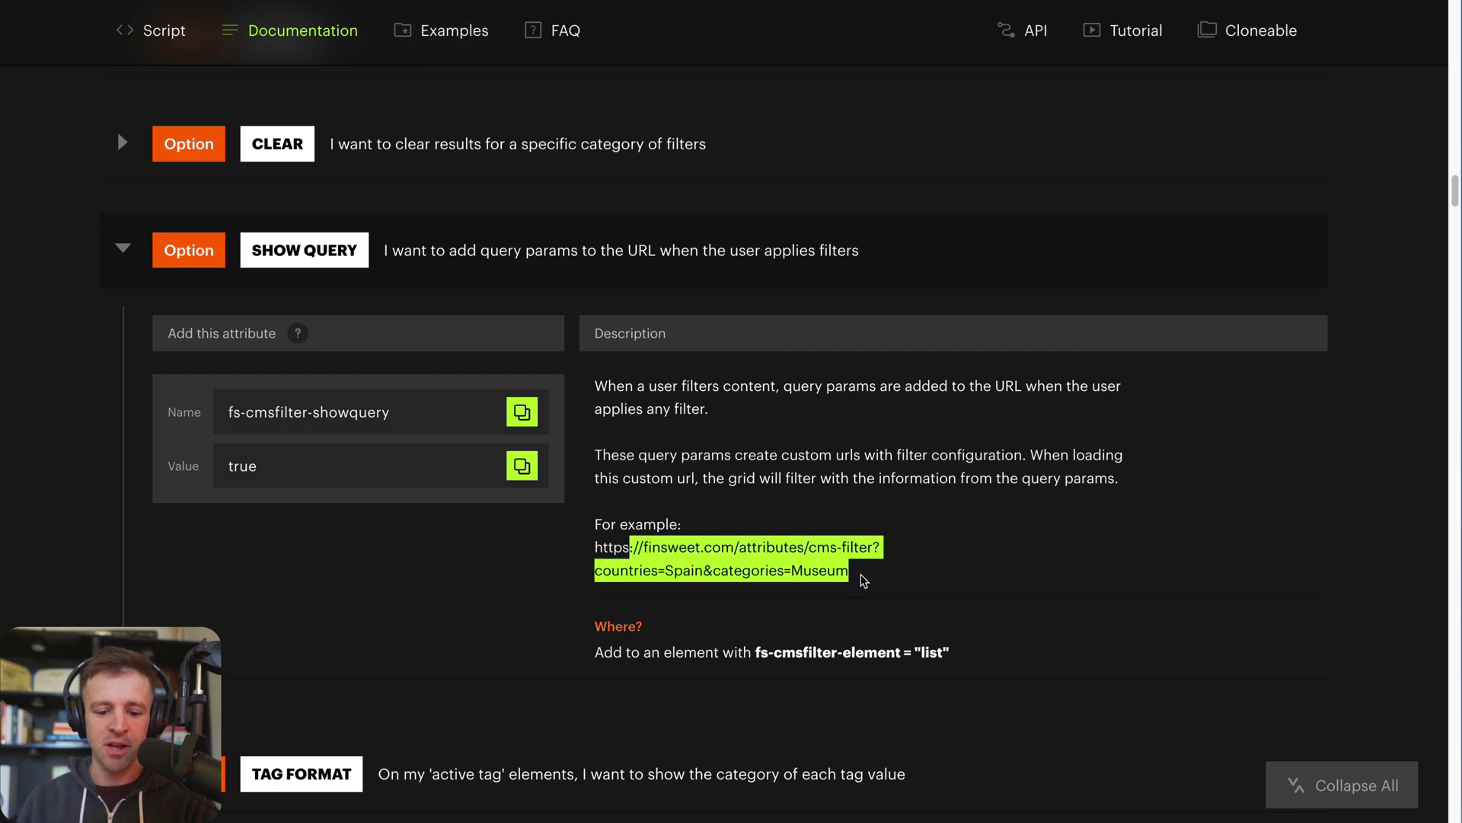
pyautogui.click(864, 580)
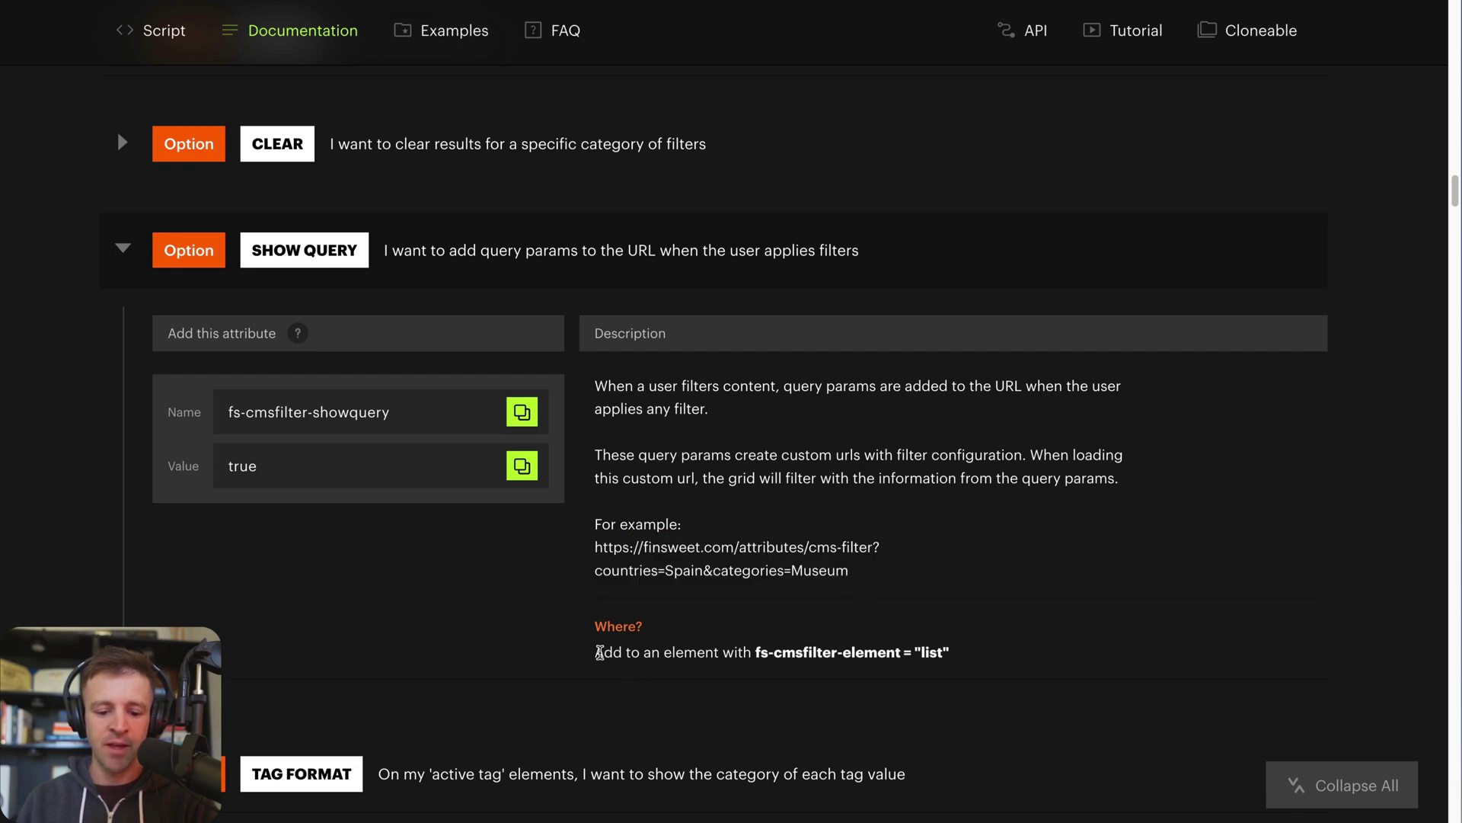
pyautogui.moveTo(600, 652); pyautogui.dragTo(952, 651)
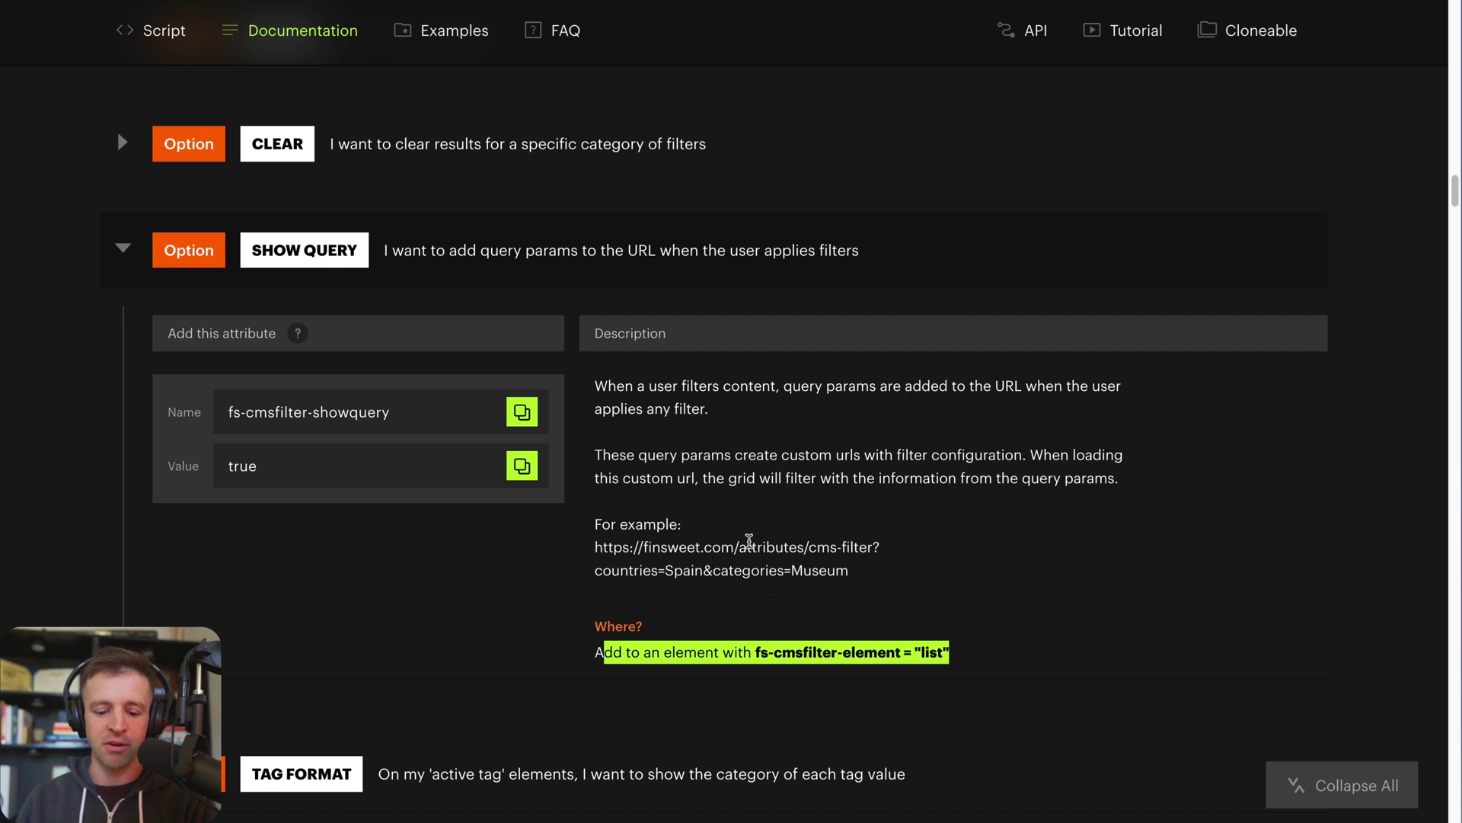
pyautogui.click(613, 448)
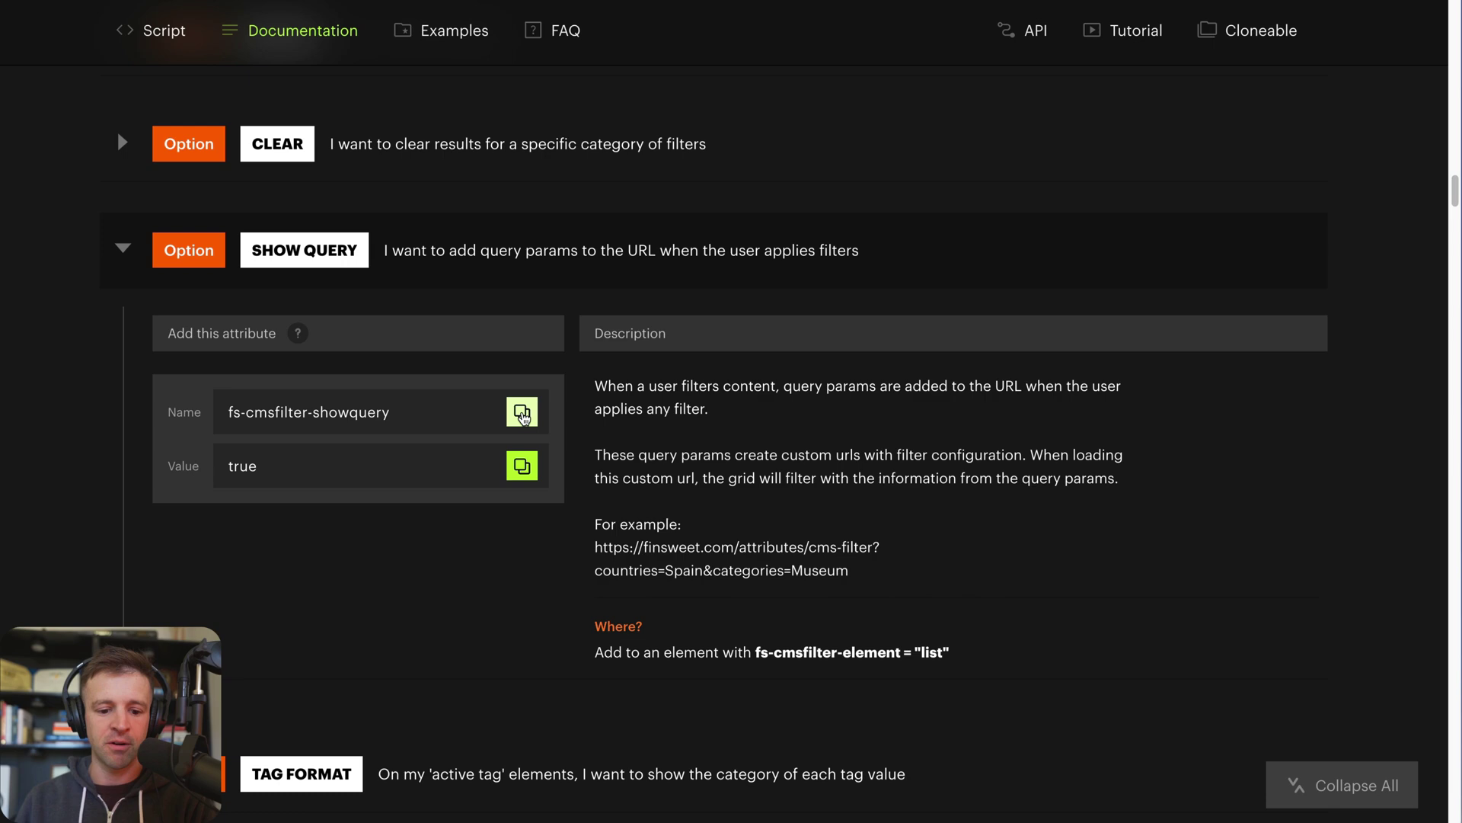
pyautogui.click(523, 415)
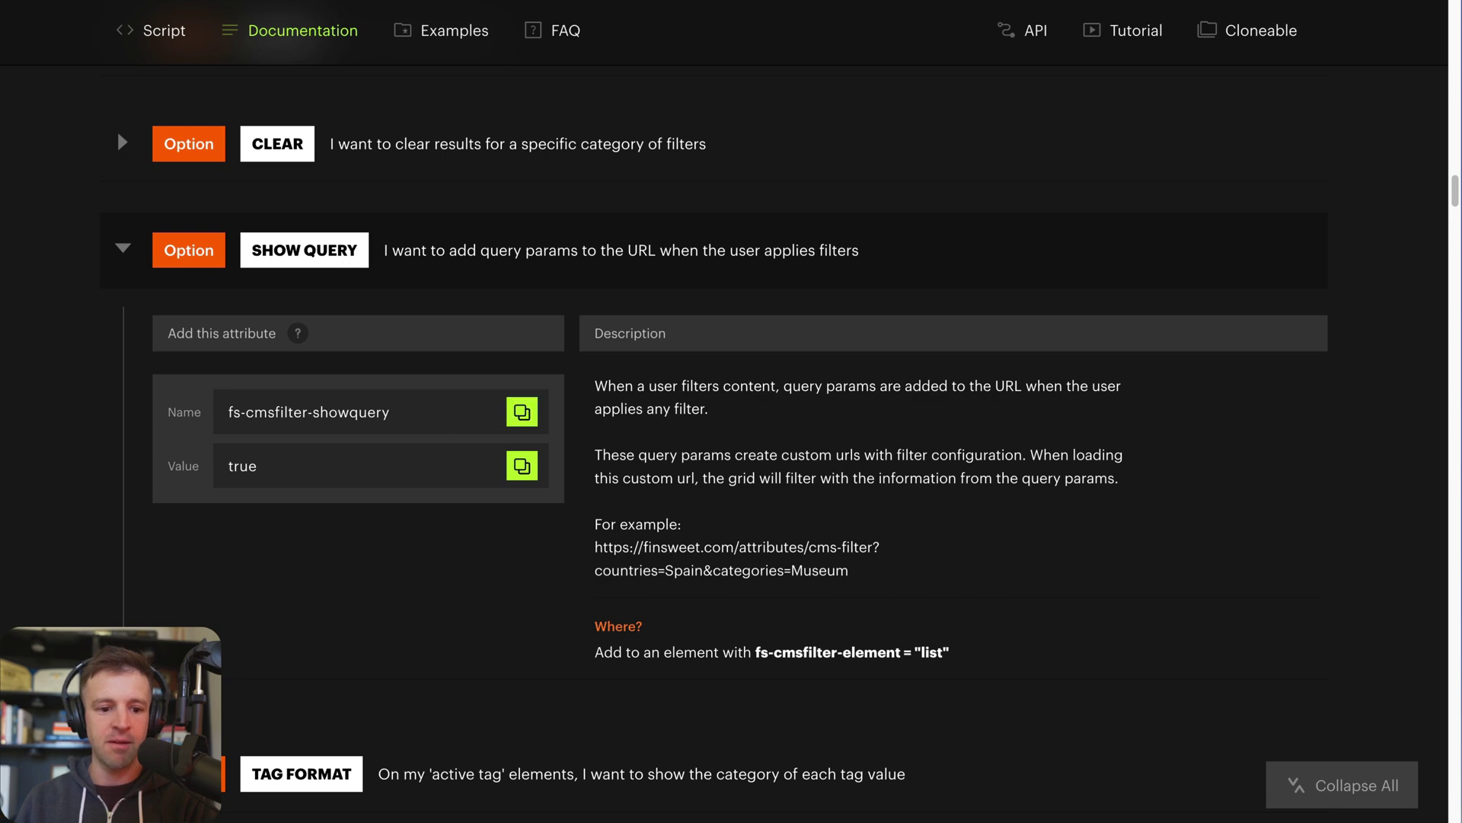
# In the Designer, add the Collection List custom attribute fs-cmsfilter-showquery with value true.
pyautogui.hotkey('alt', 'Tab')
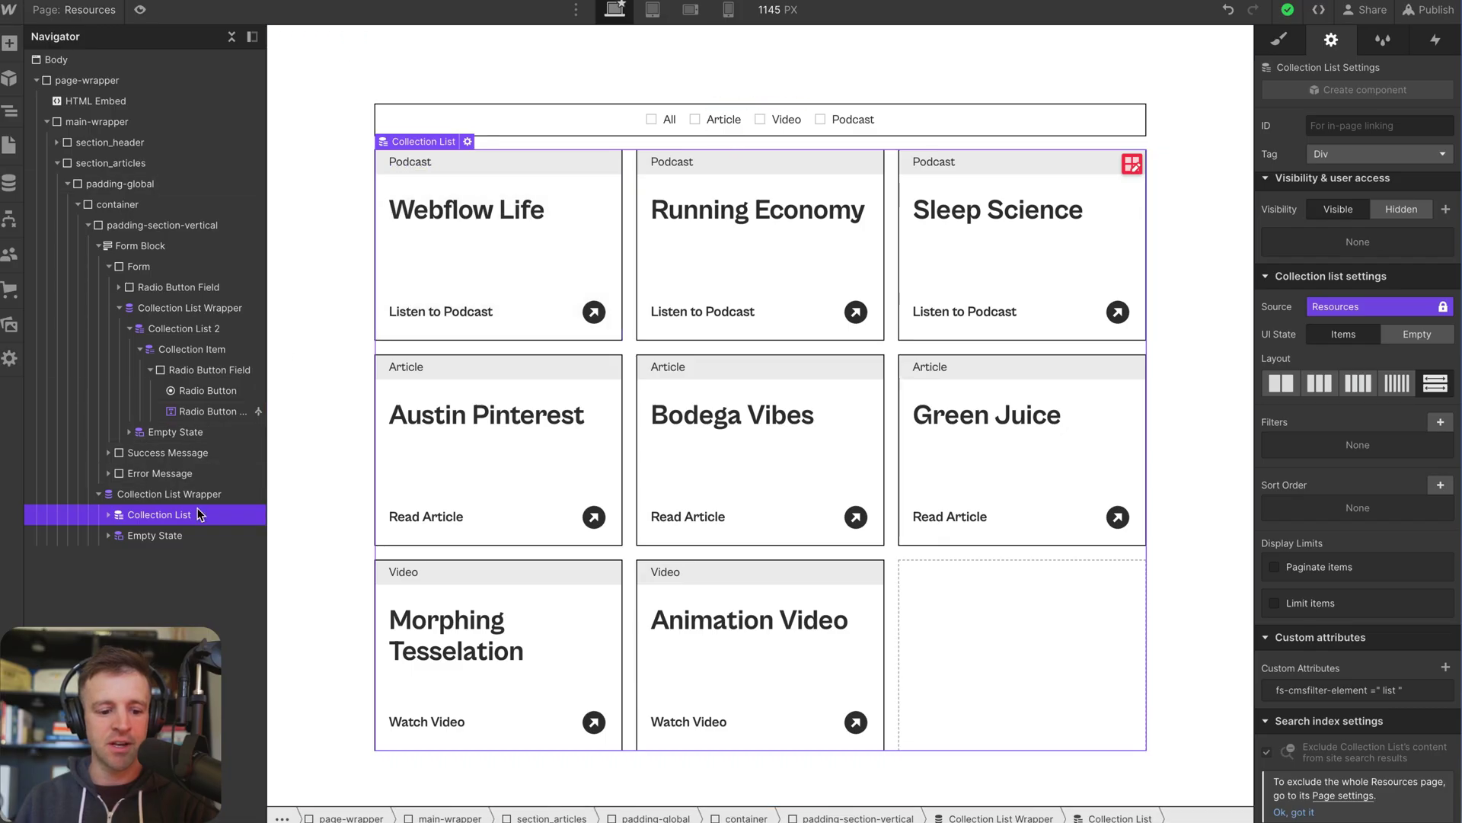
pyautogui.hotkey('ctrl', '+')
pyautogui.hotkey('ctrl', '+')
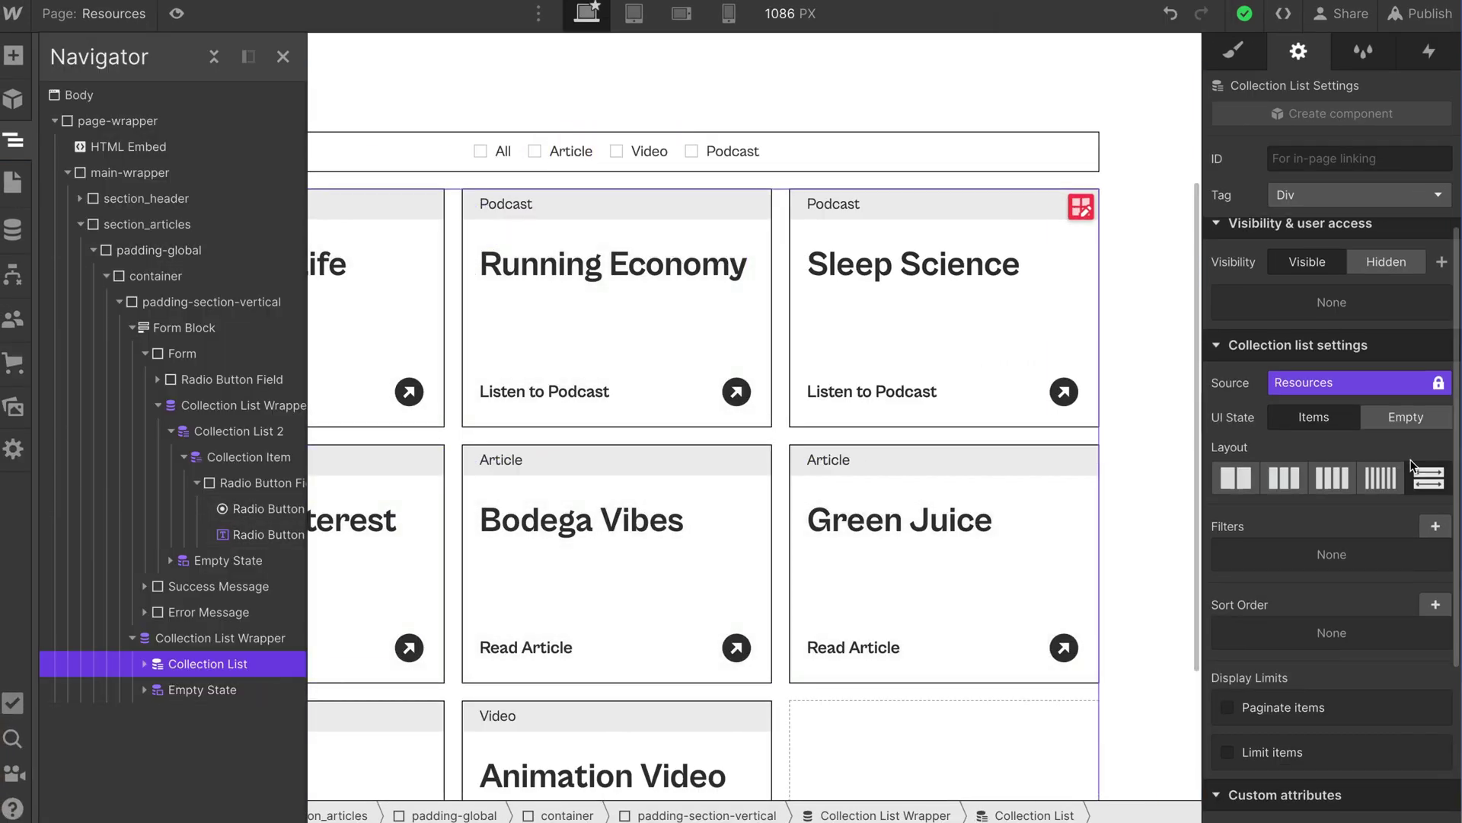
pyautogui.scroll(-3, 1413, 466)
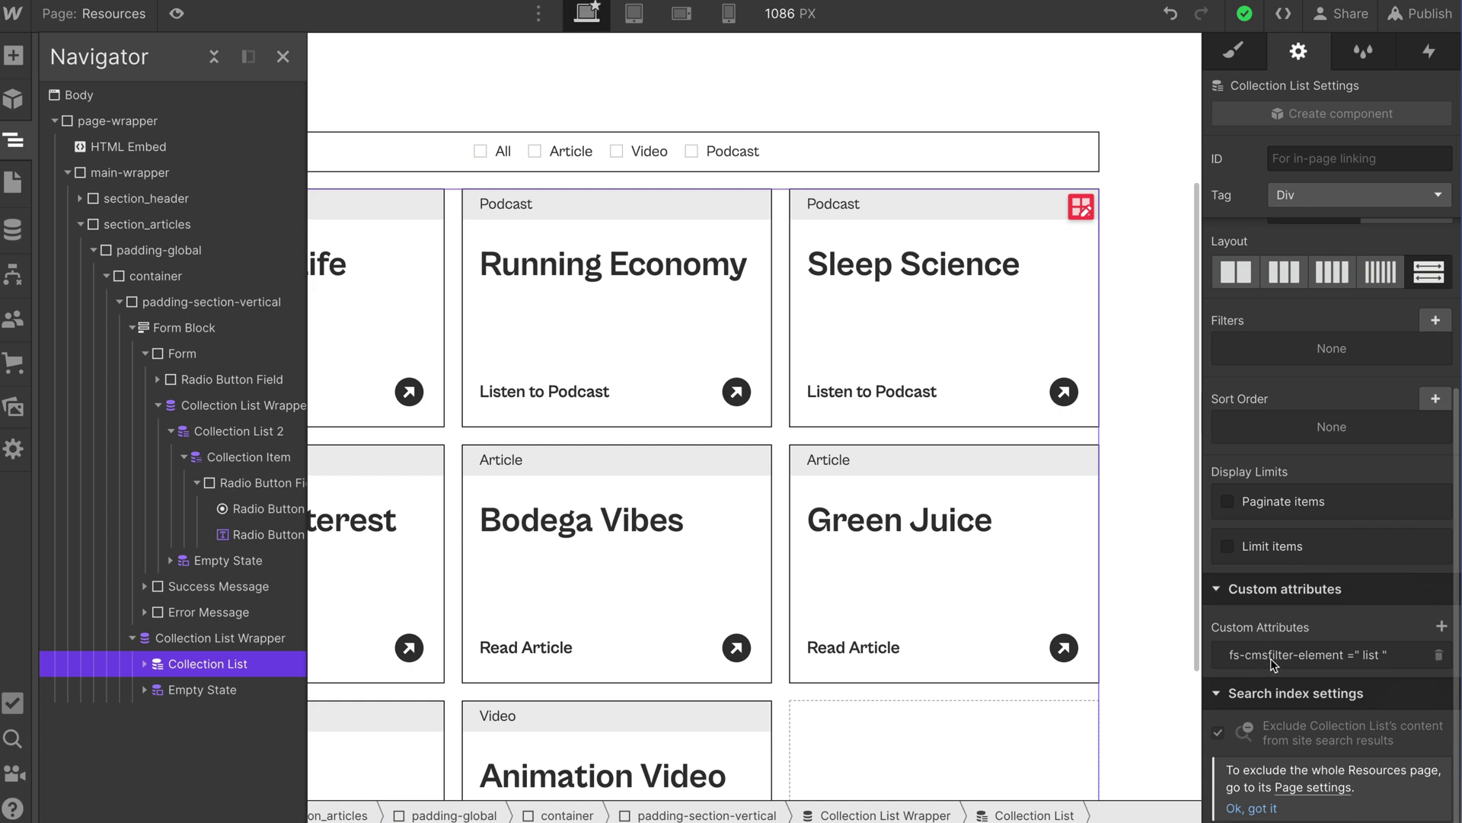
pyautogui.click(1442, 626)
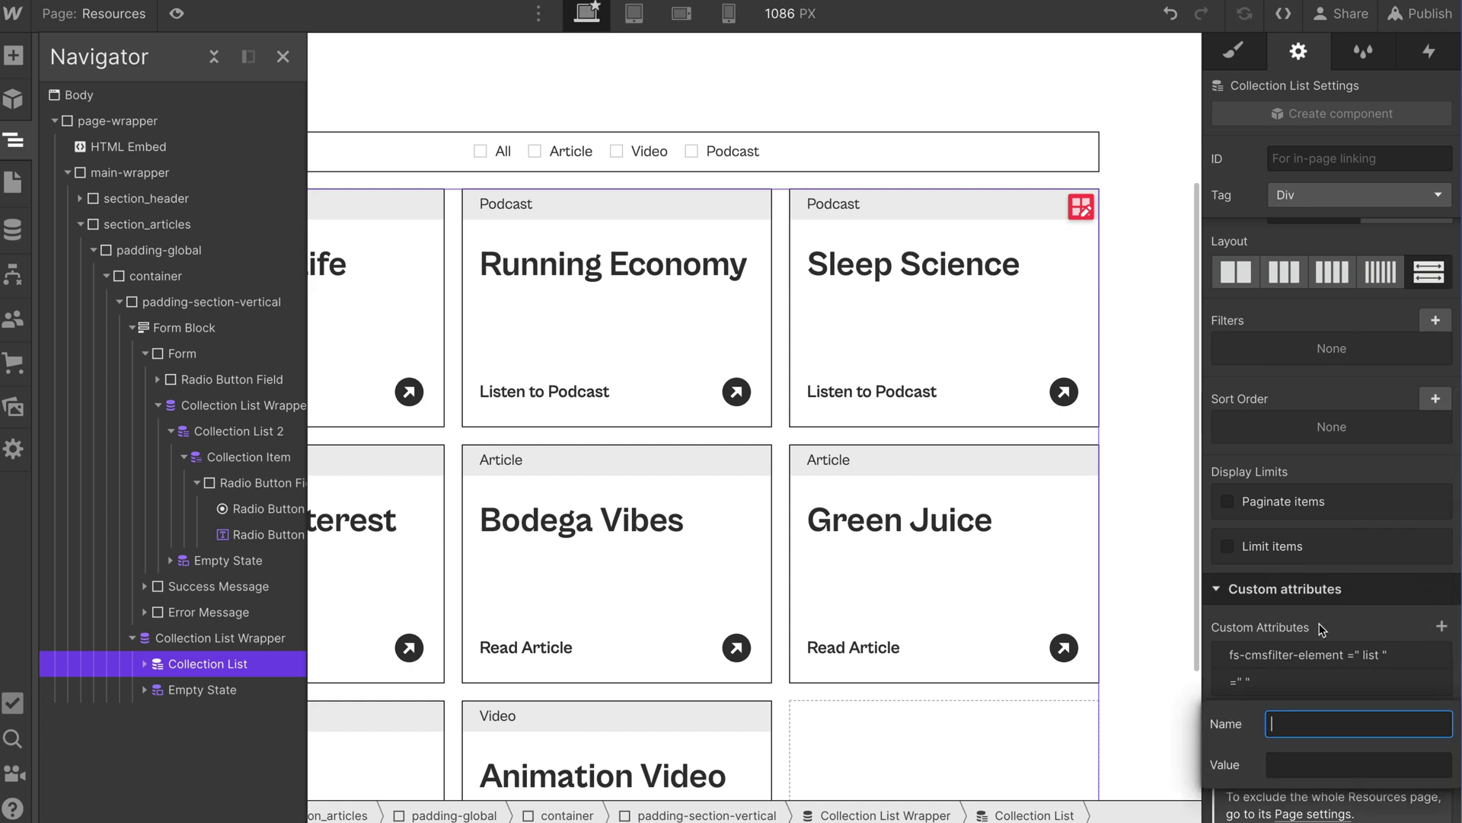
pyautogui.hotkey('ctrl', 'v')
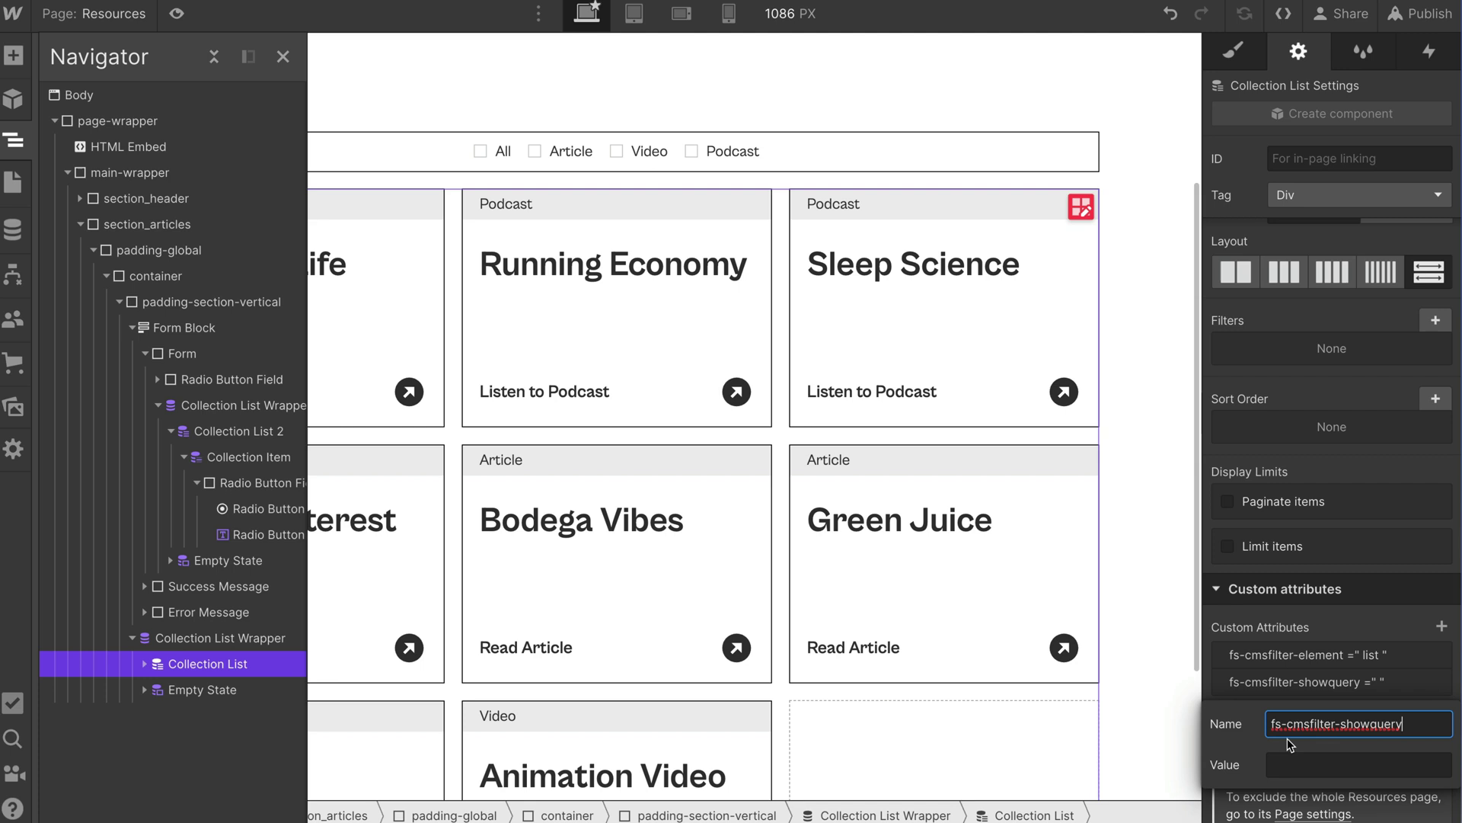
pyautogui.click(1319, 765)
pyautogui.write('true')
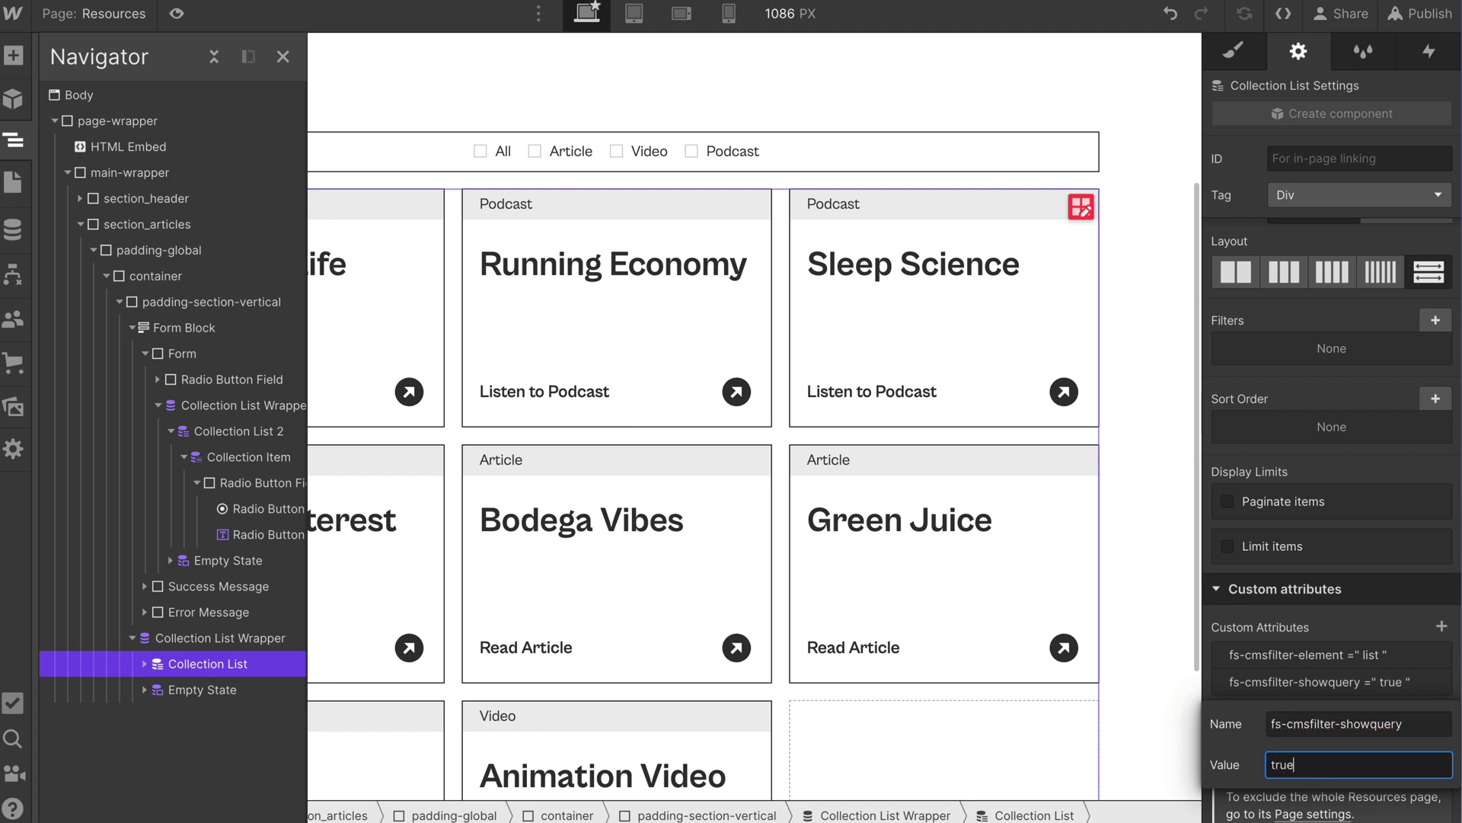
pyautogui.click(1354, 619)
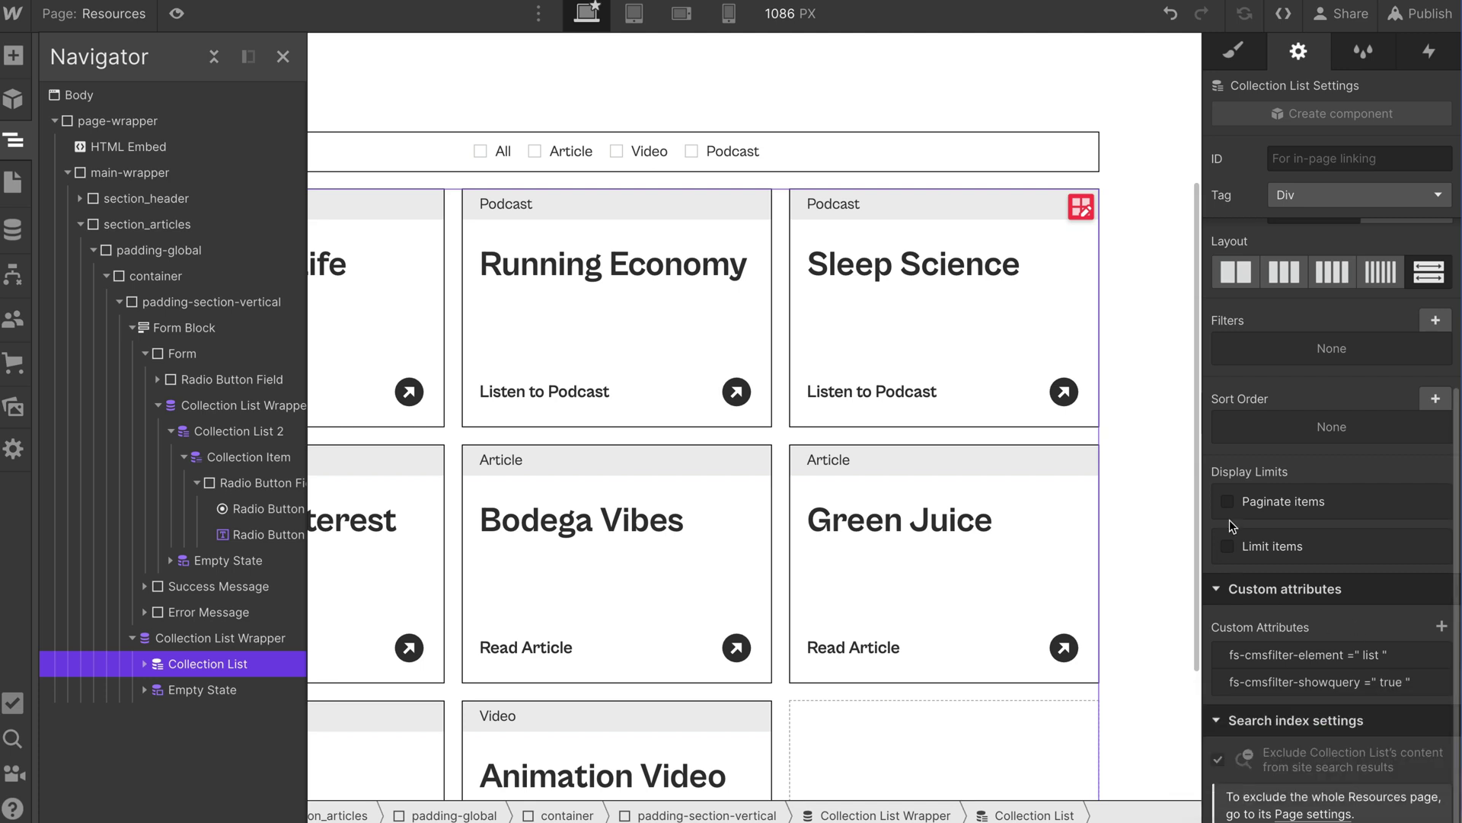
# Publish the site and try the Article, Video and Podcast filters on the live Resources page.
pyautogui.click(1409, 16)
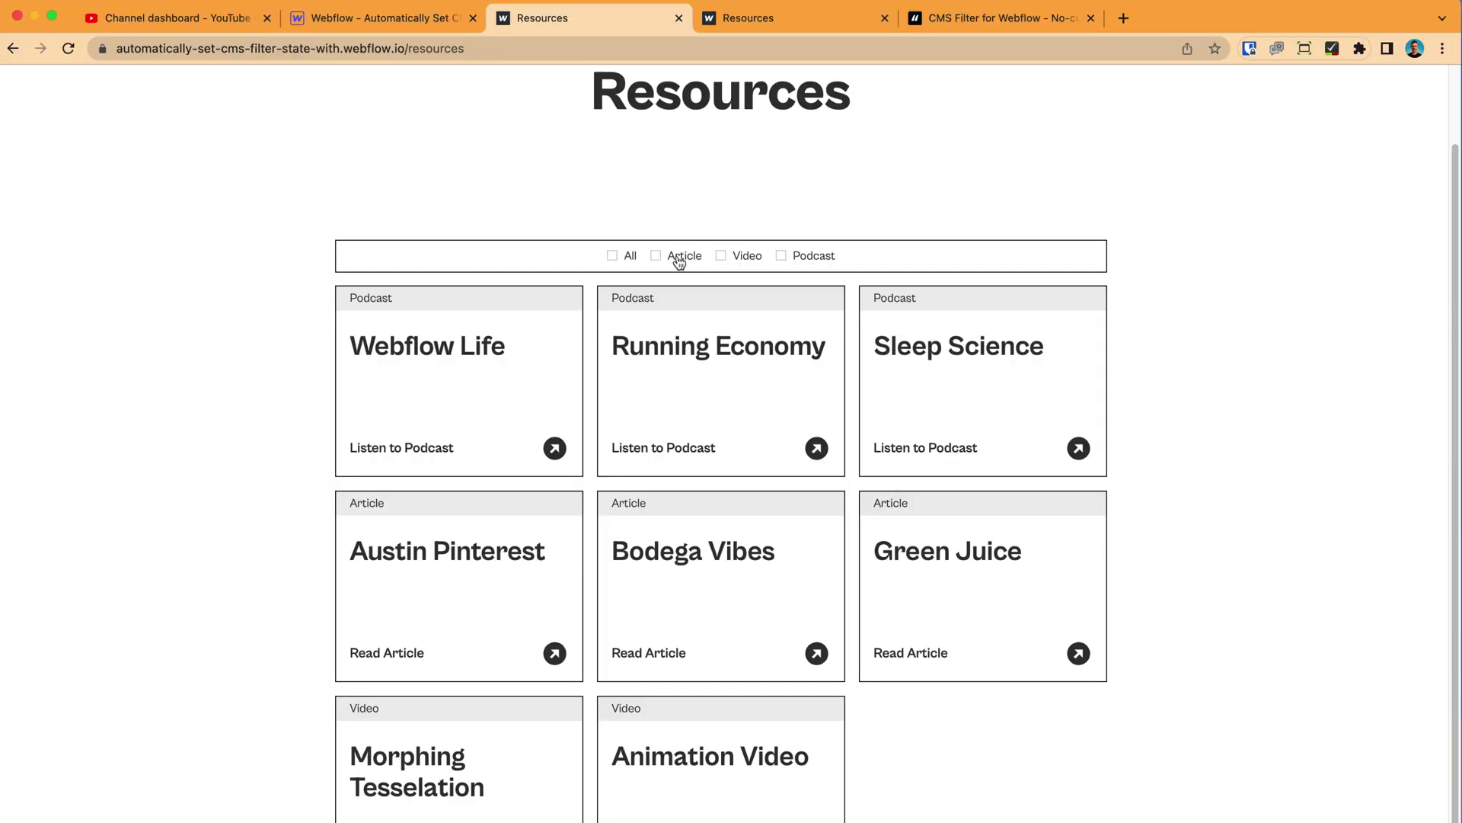
pyautogui.click(679, 264)
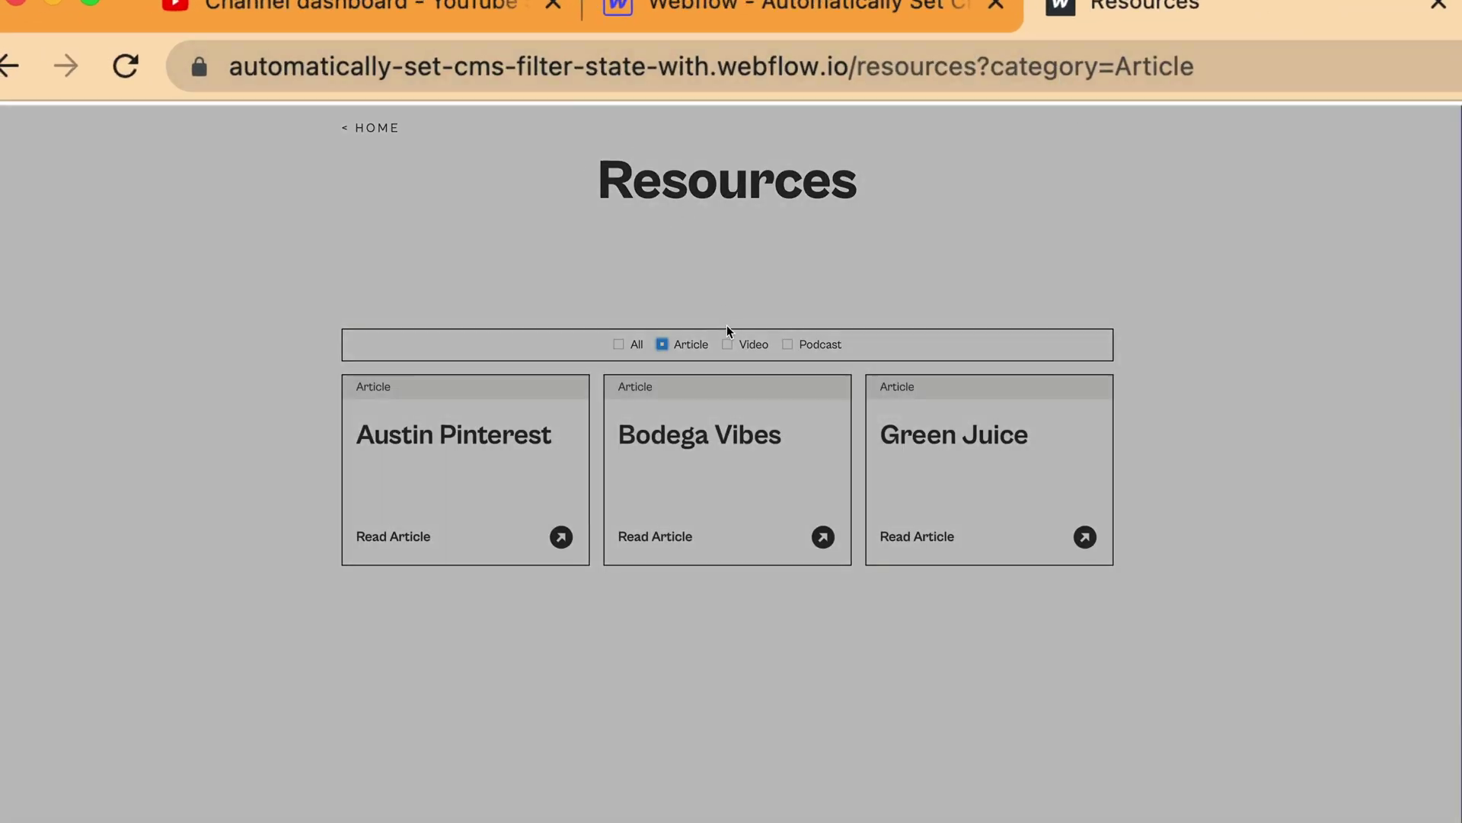
pyautogui.click(727, 344)
pyautogui.click(785, 344)
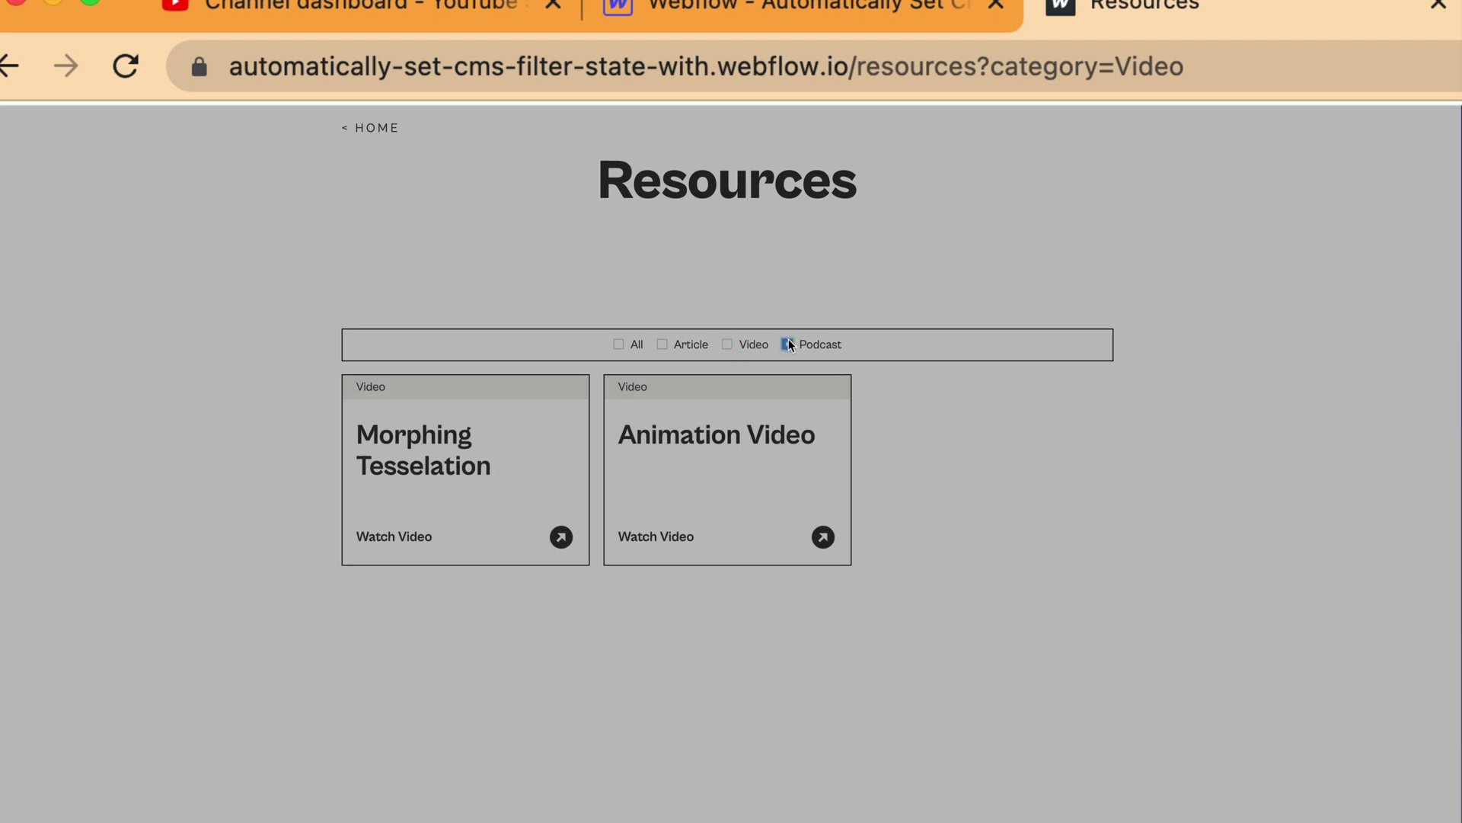
pyautogui.click(749, 345)
# Switch between All and Article, ending on Article, and select the ?category=Article address.
pyautogui.click(692, 345)
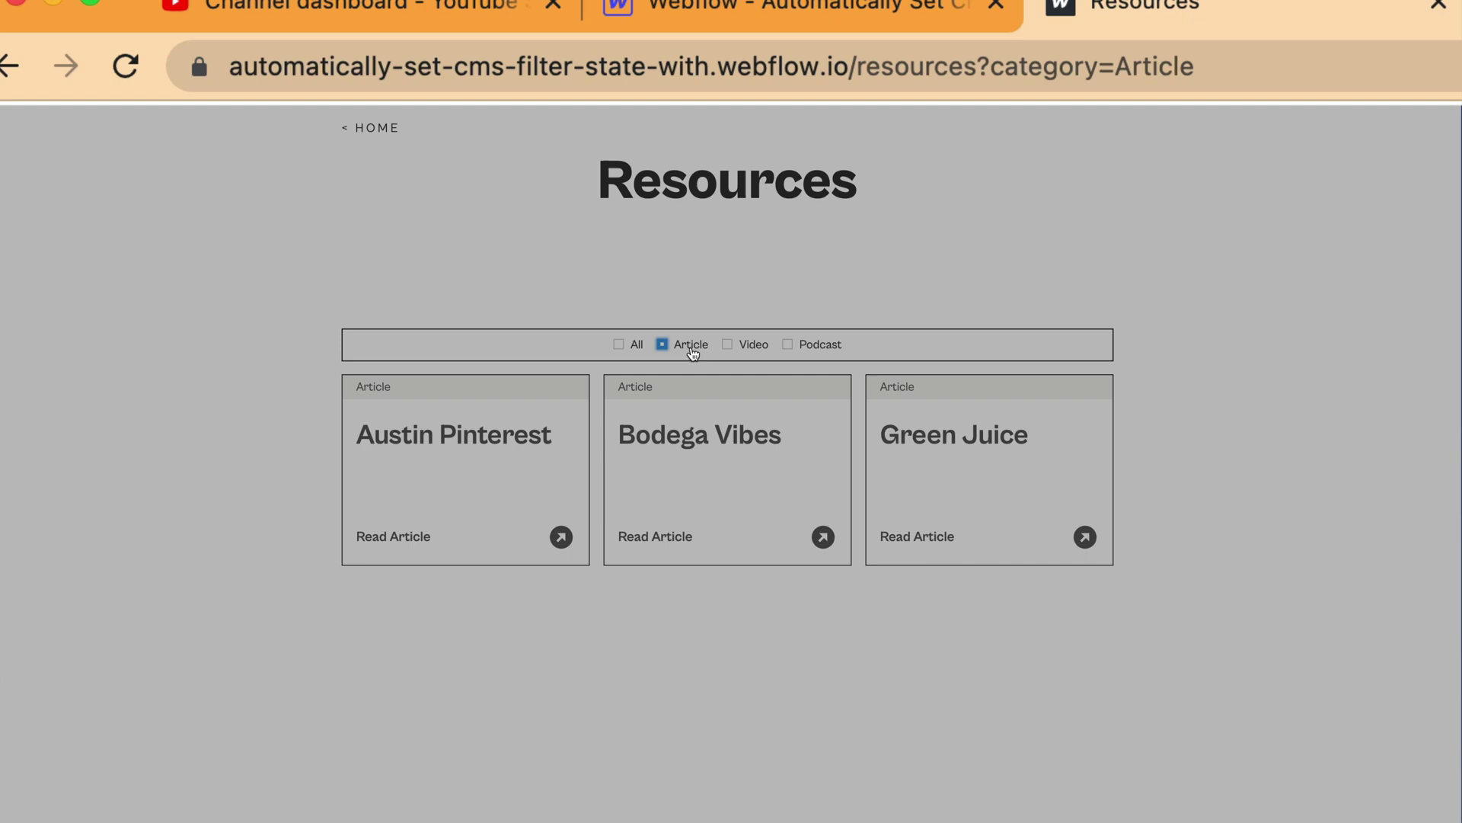
pyautogui.click(638, 345)
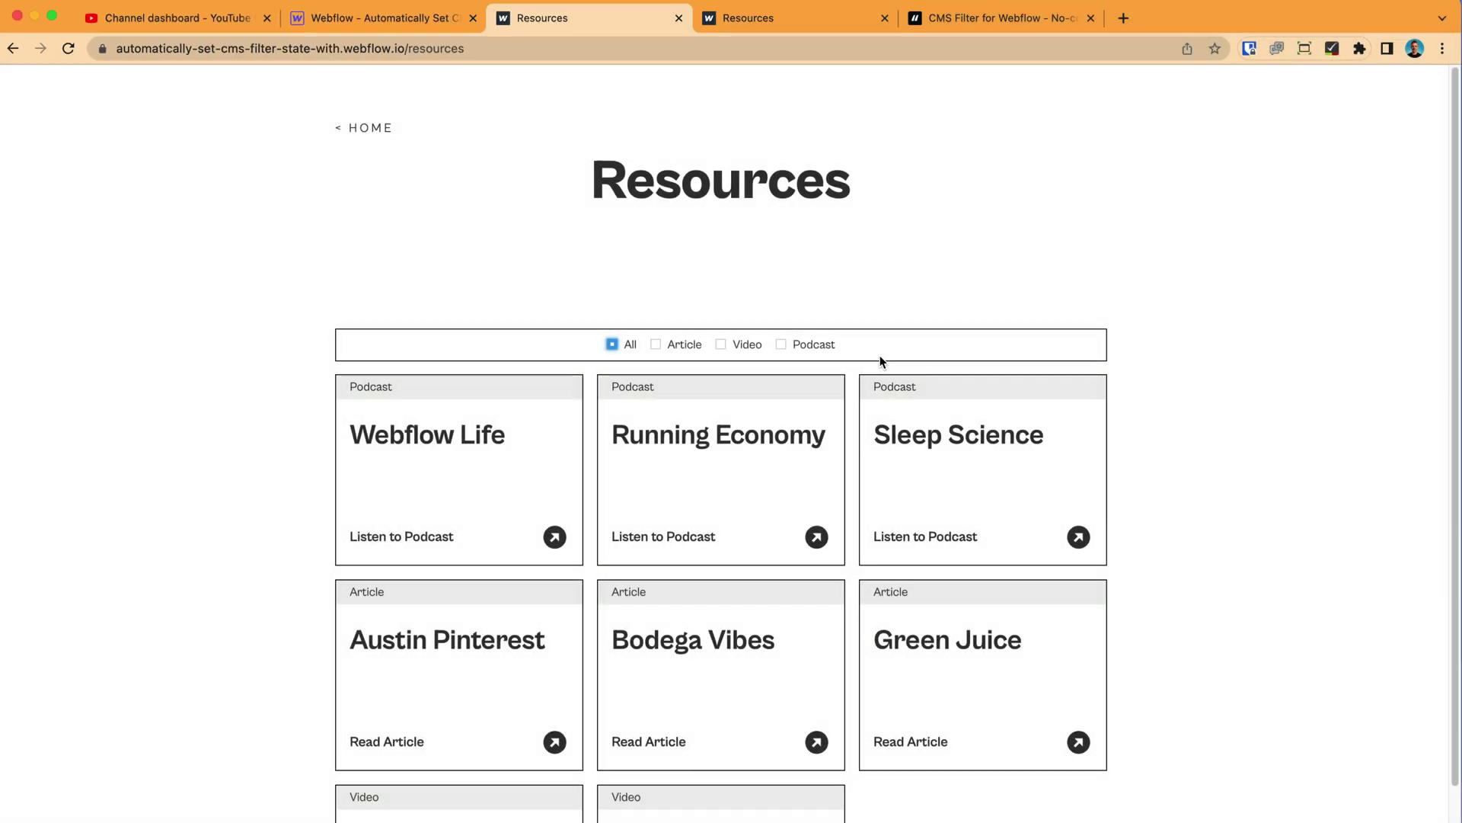
pyautogui.click(663, 346)
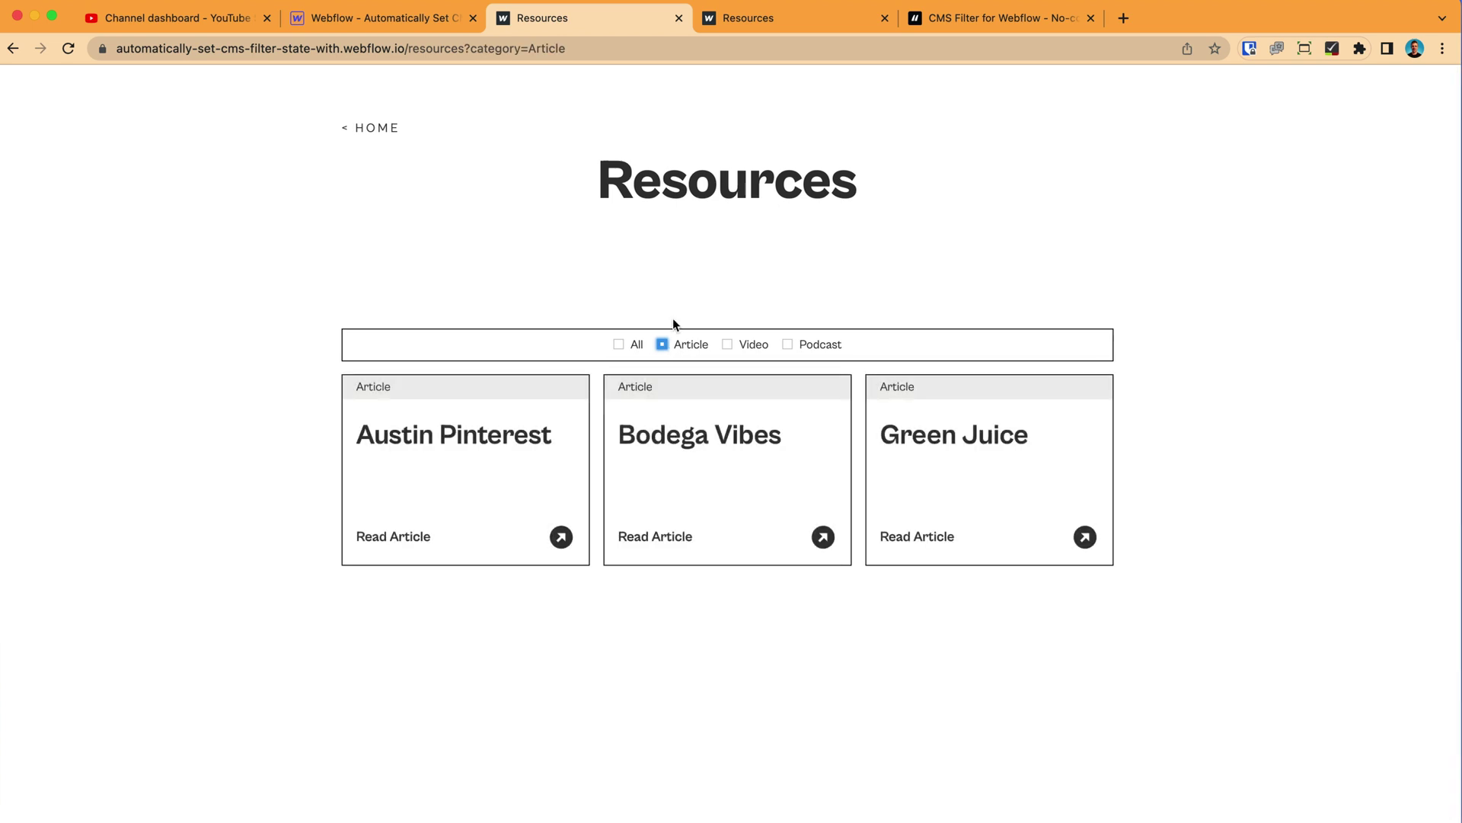
pyautogui.click(575, 49)
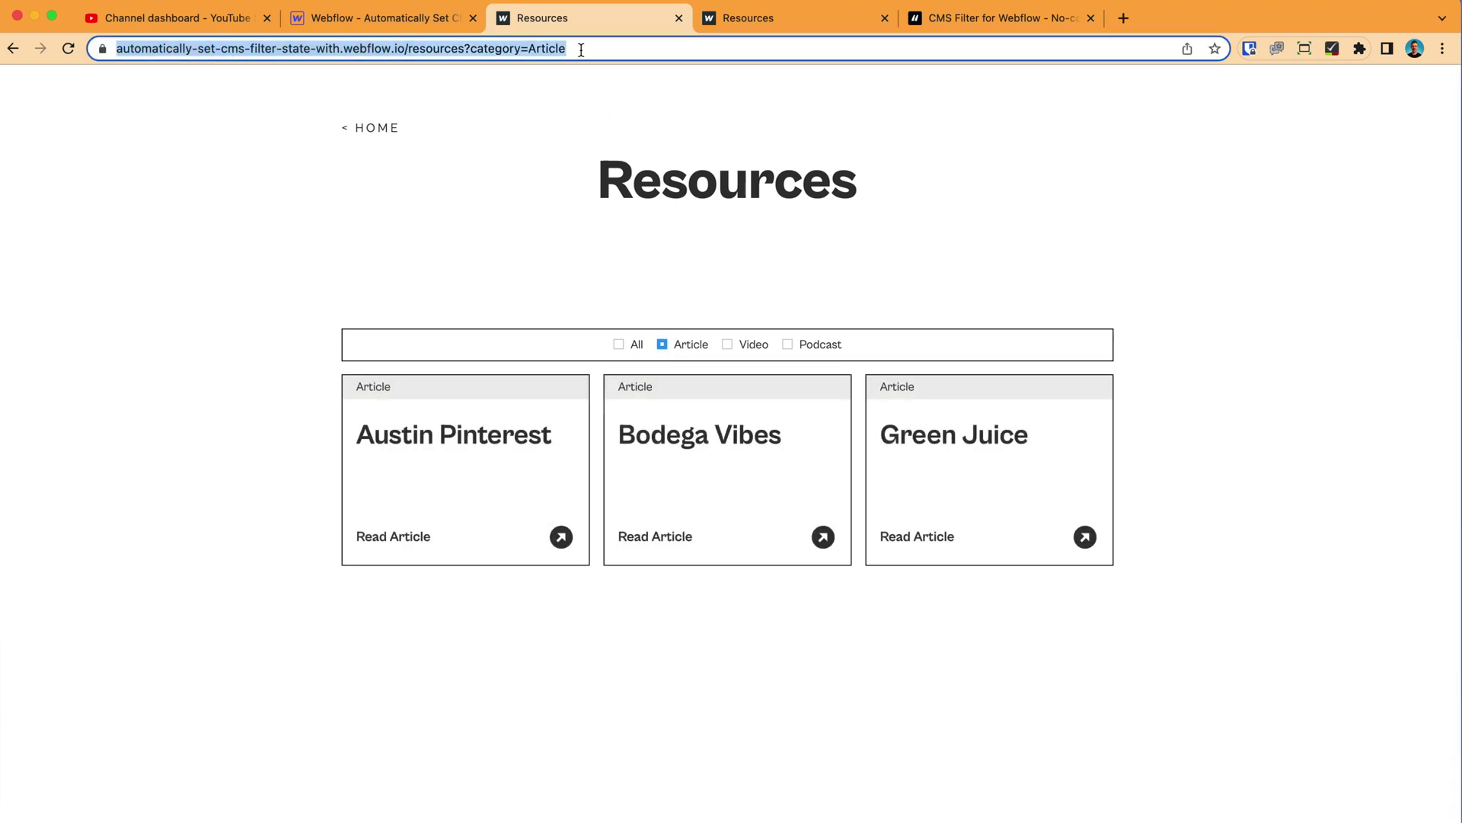
# Paste the filtered Resources address into the View All Articles link's URL field.
pyautogui.click(424, 20)
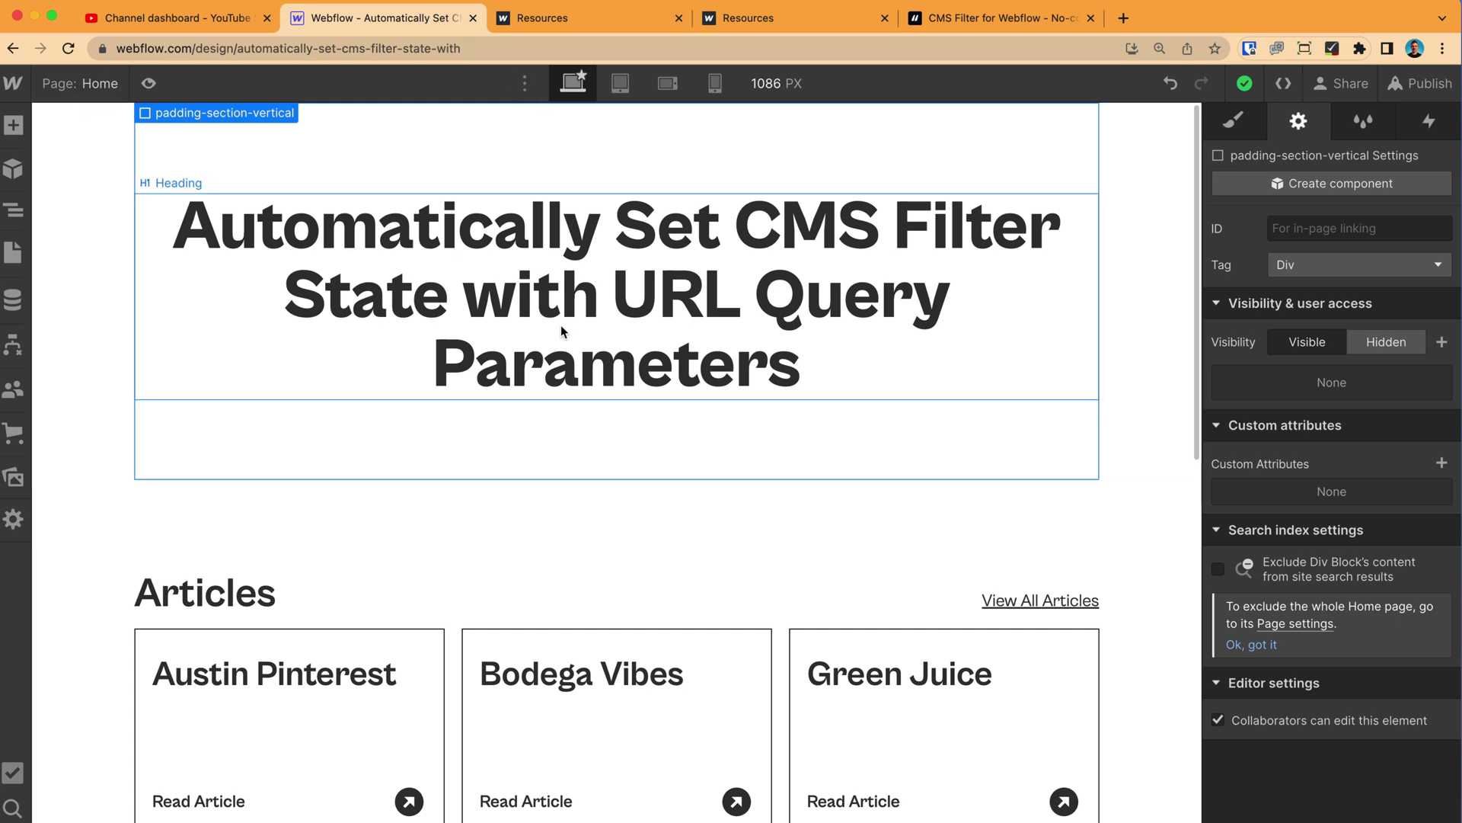
pyautogui.scroll(-5, 562, 326)
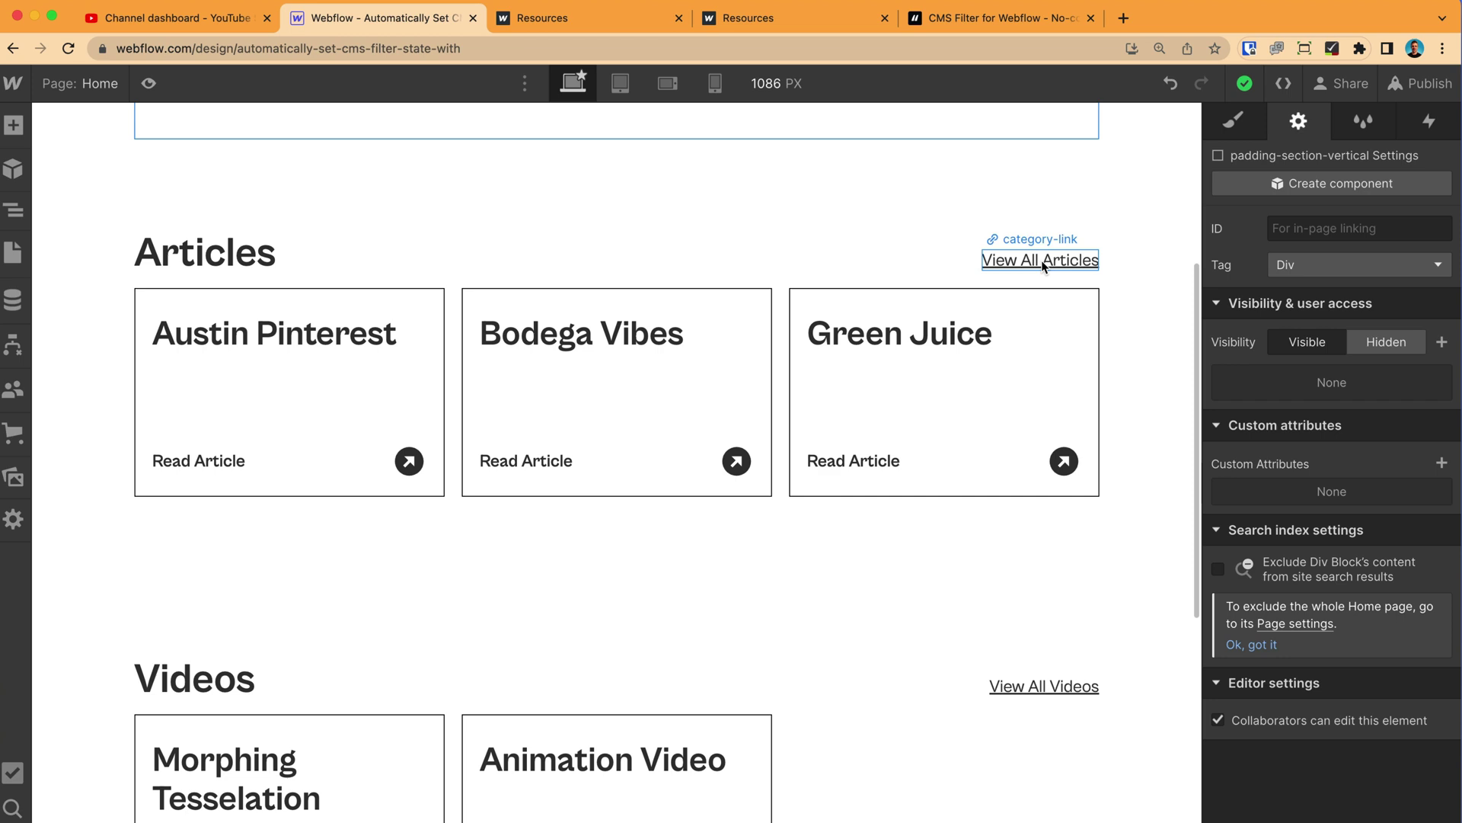
pyautogui.click(1005, 265)
pyautogui.click(1298, 467)
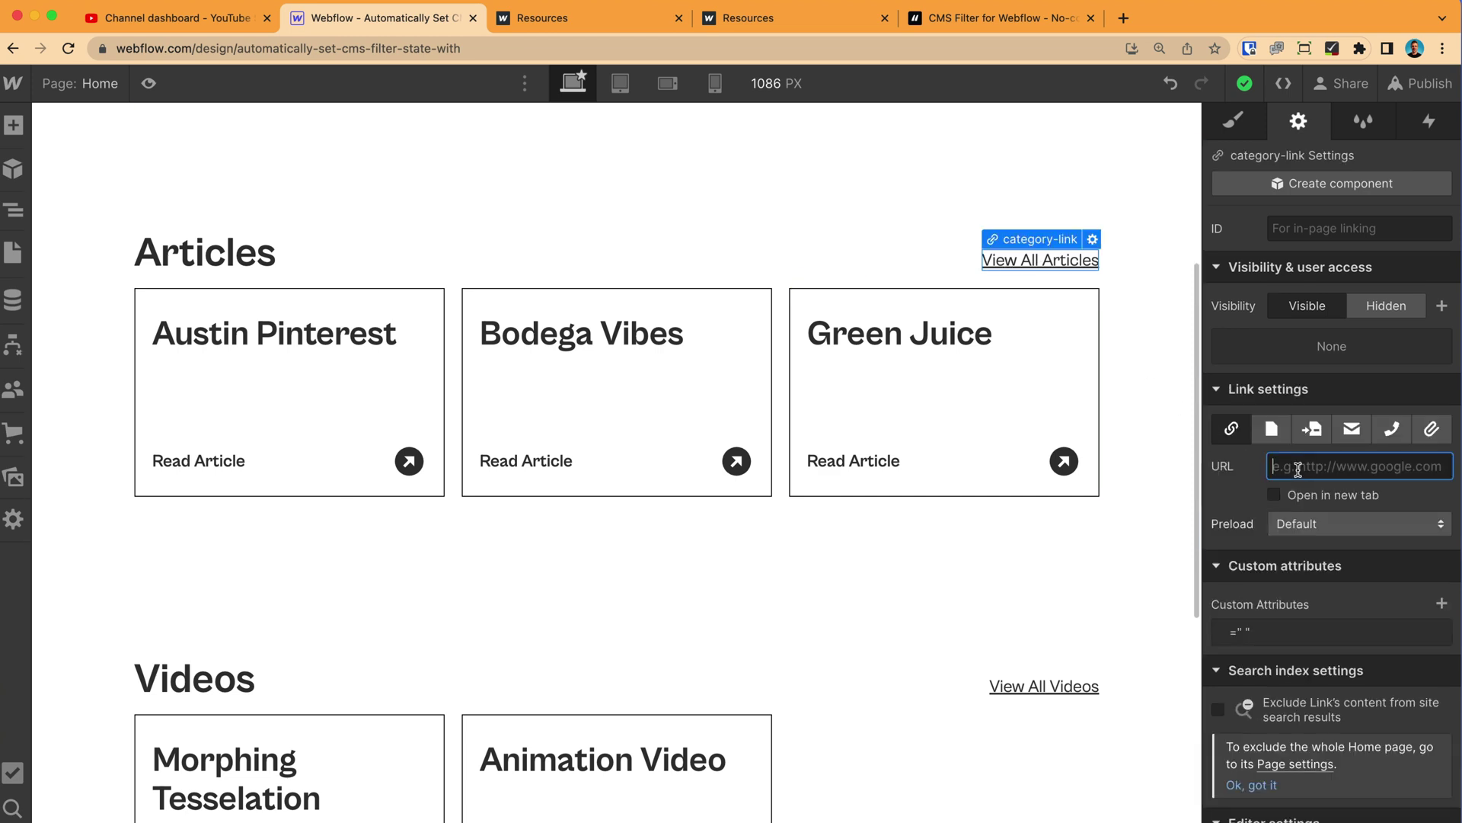
pyautogui.press('super+v')
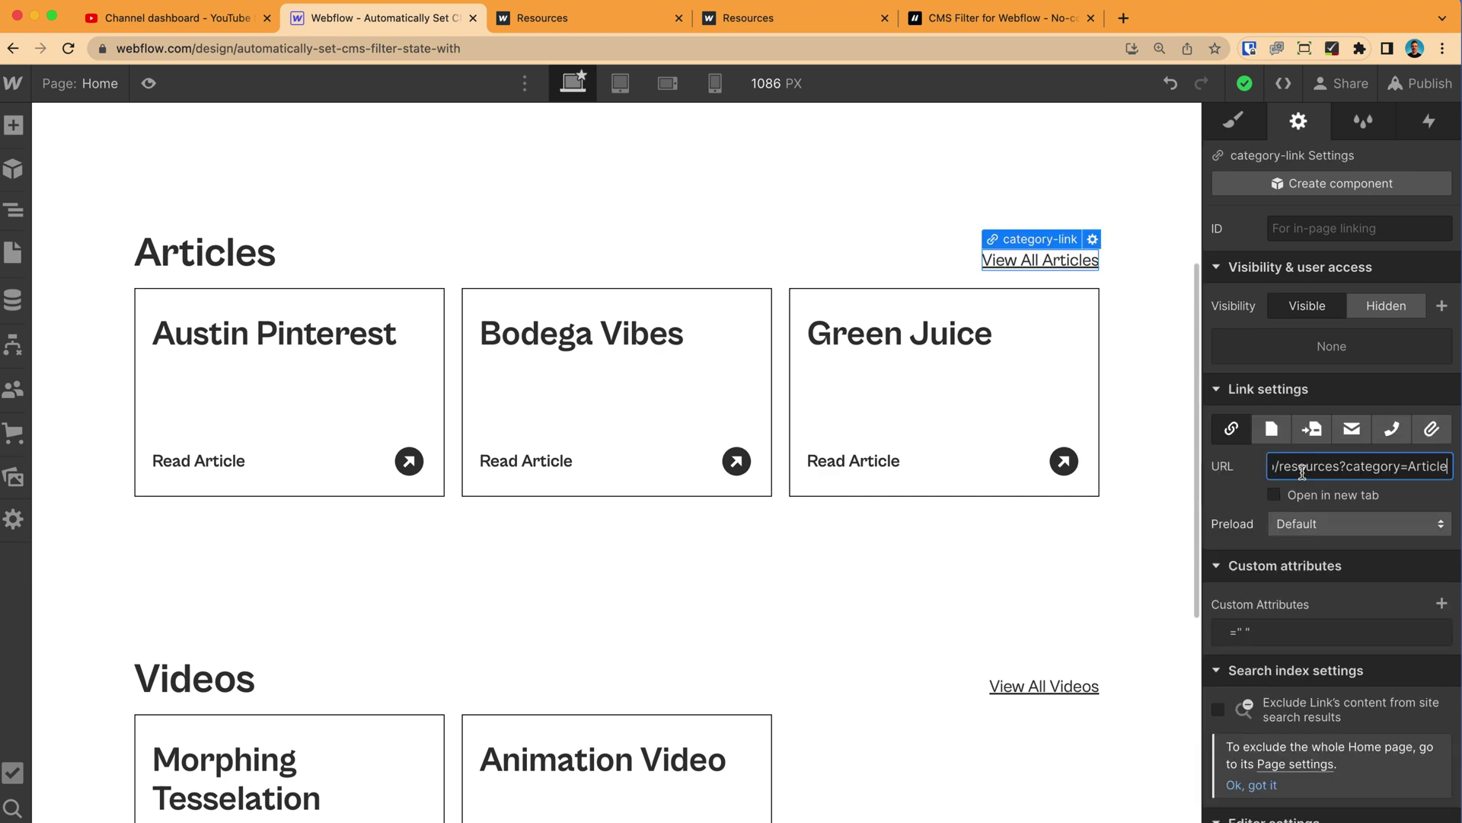
# Highlight the ?, category and Article parts of the link's ?category=Article query.
pyautogui.doubleClick(1343, 467)
pyautogui.doubleClick(1369, 466)
pyautogui.doubleClick(1426, 468)
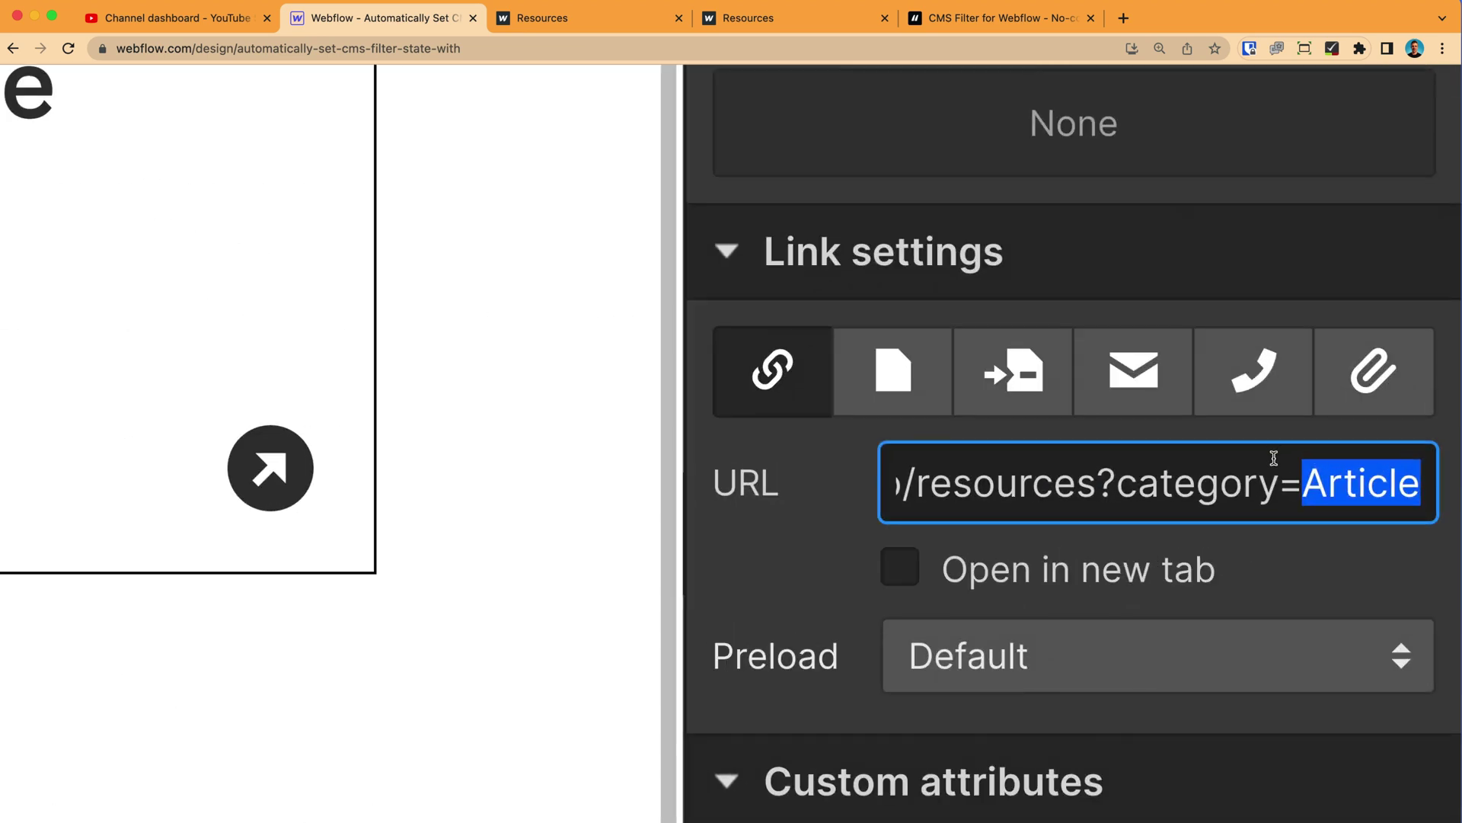
pyautogui.moveTo(1097, 486); pyautogui.dragTo(1424, 503)
pyautogui.click(1380, 569)
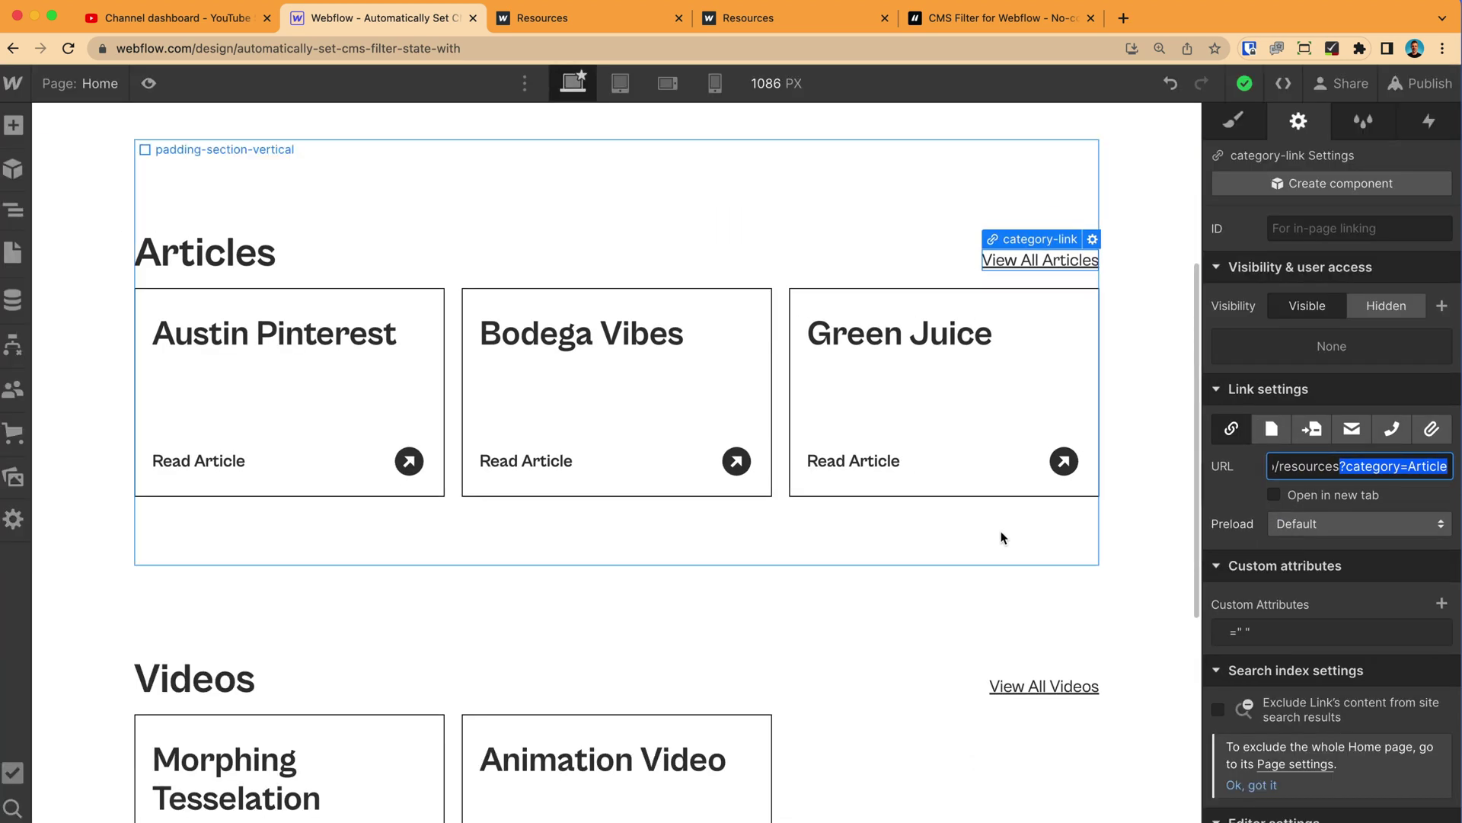
# Paste the Resources address into View All Videos' URL and replace Article with Videos.
pyautogui.click(1043, 685)
pyautogui.click(1351, 466)
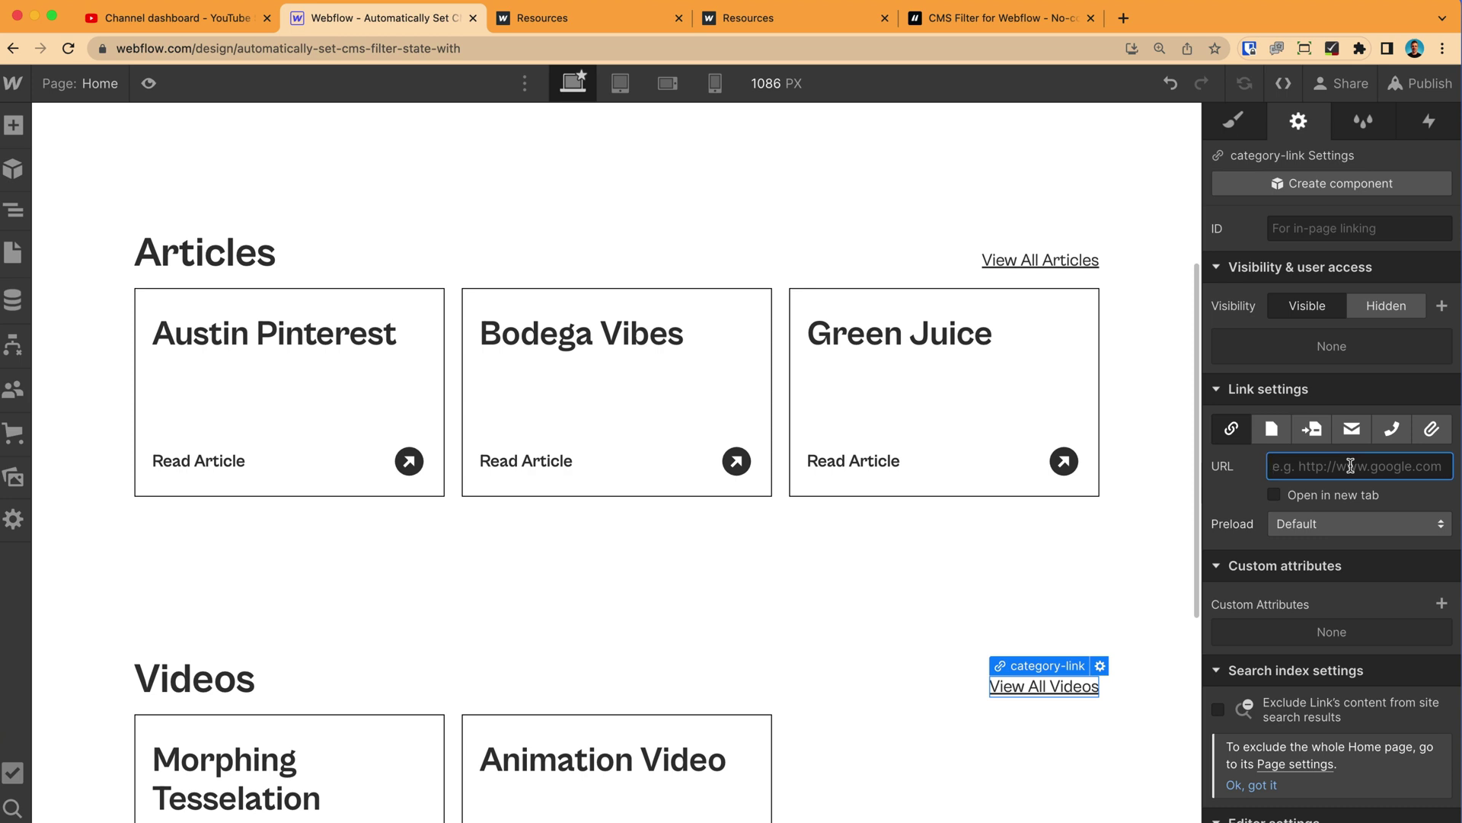
pyautogui.press('super+v')
pyautogui.moveTo(1409, 467); pyautogui.dragTo(1447, 467)
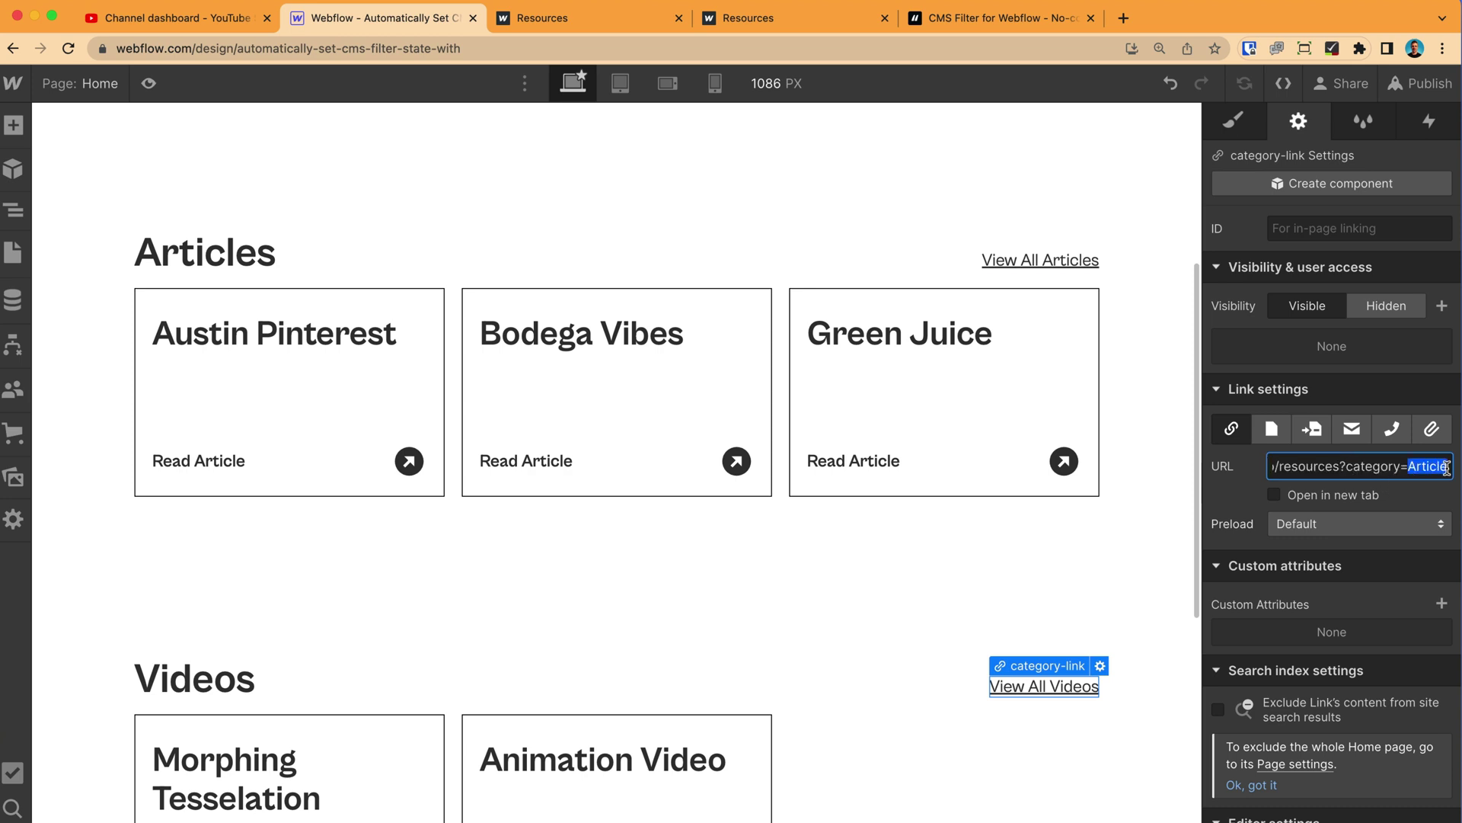
pyautogui.write('Videos')
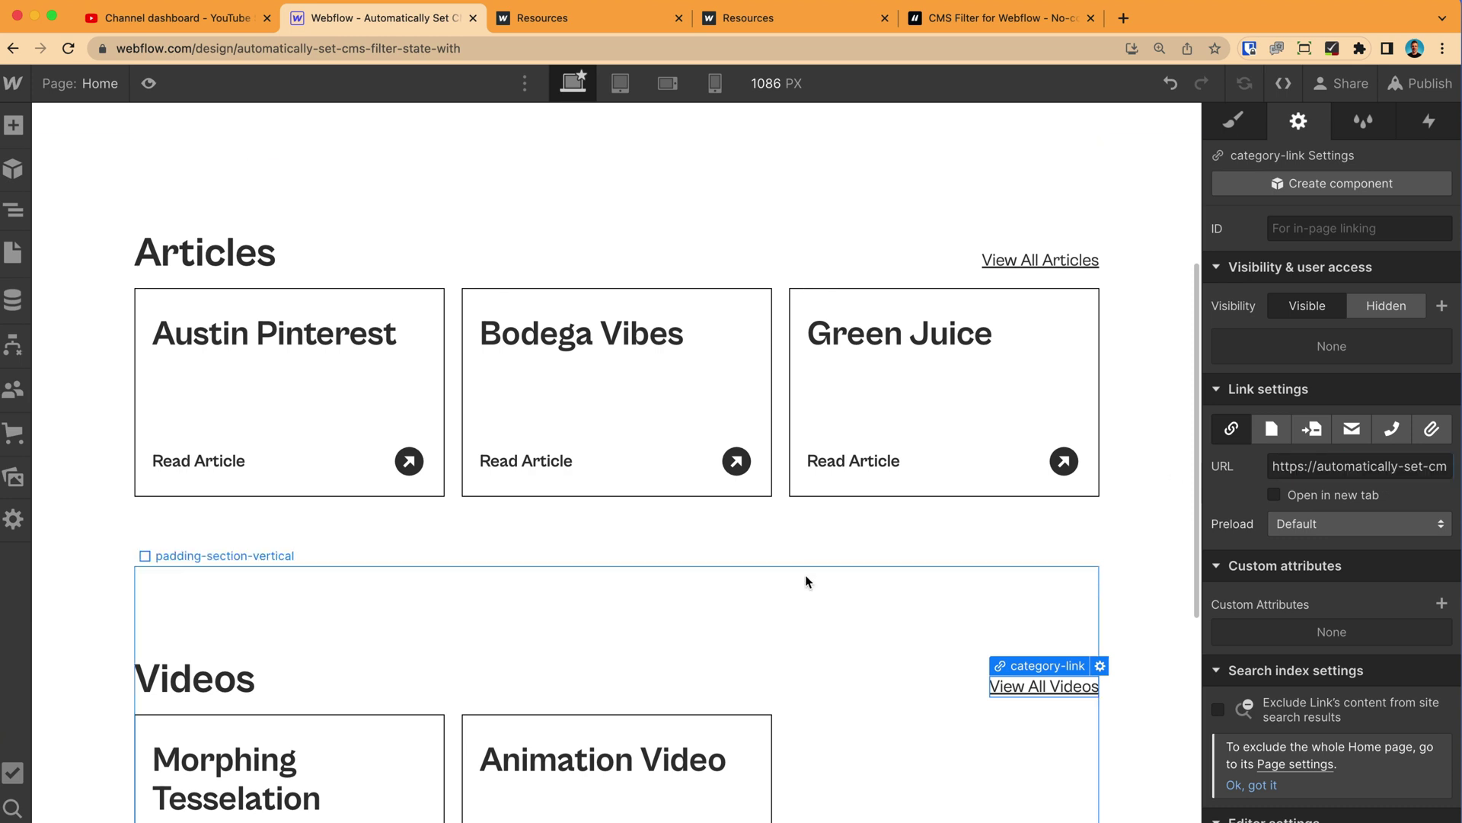
pyautogui.click(807, 581)
# Paste the Resources address into View All Podcasts' URL and replace Article with Podcast.
pyautogui.scroll(-4, 922, 590)
pyautogui.click(1051, 804)
pyautogui.click(1391, 473)
pyautogui.press('super+v')
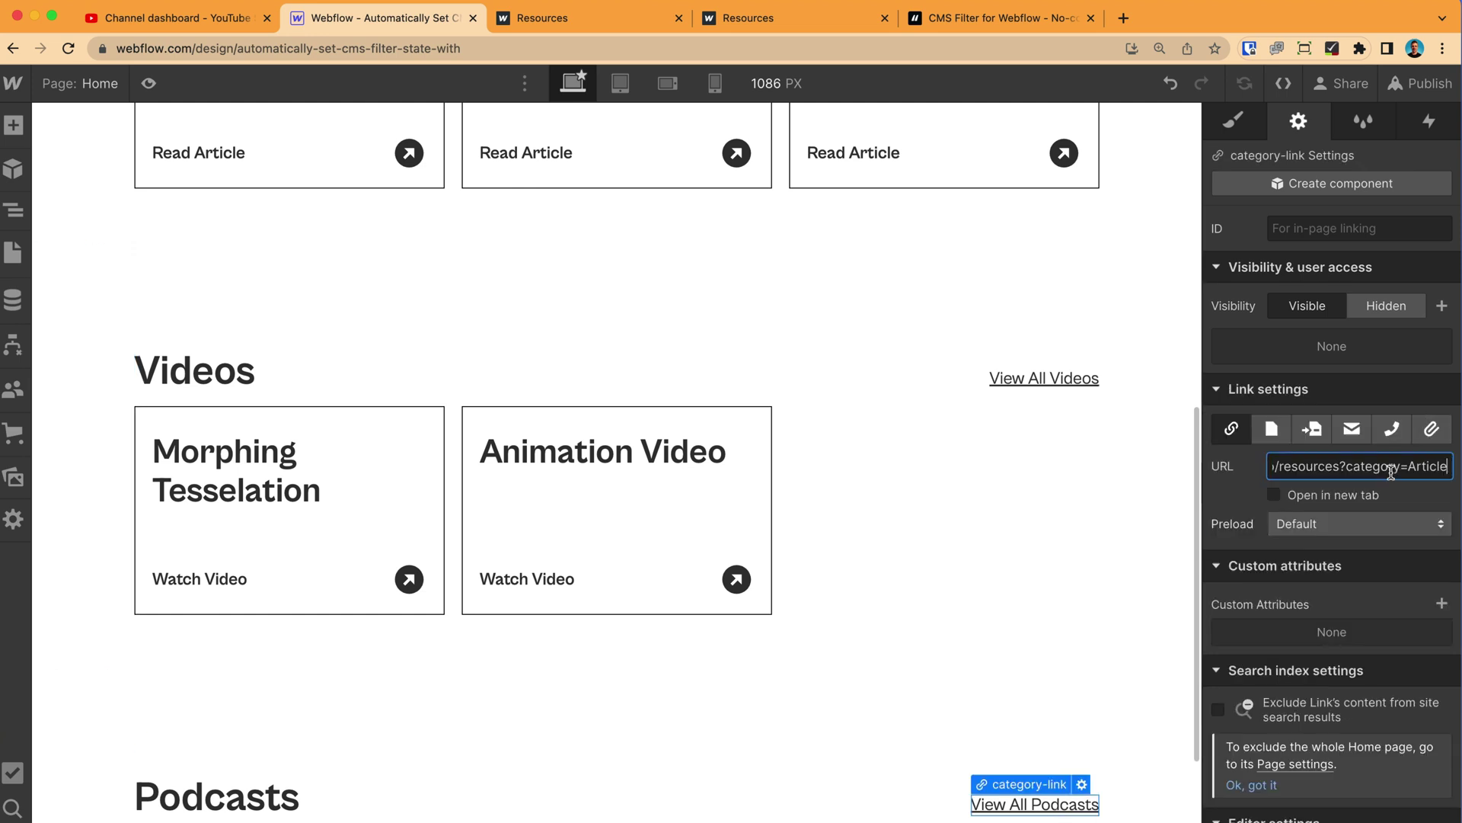
pyautogui.moveTo(1410, 468); pyautogui.dragTo(1438, 468)
pyautogui.write('Podcast')
pyautogui.click(1070, 558)
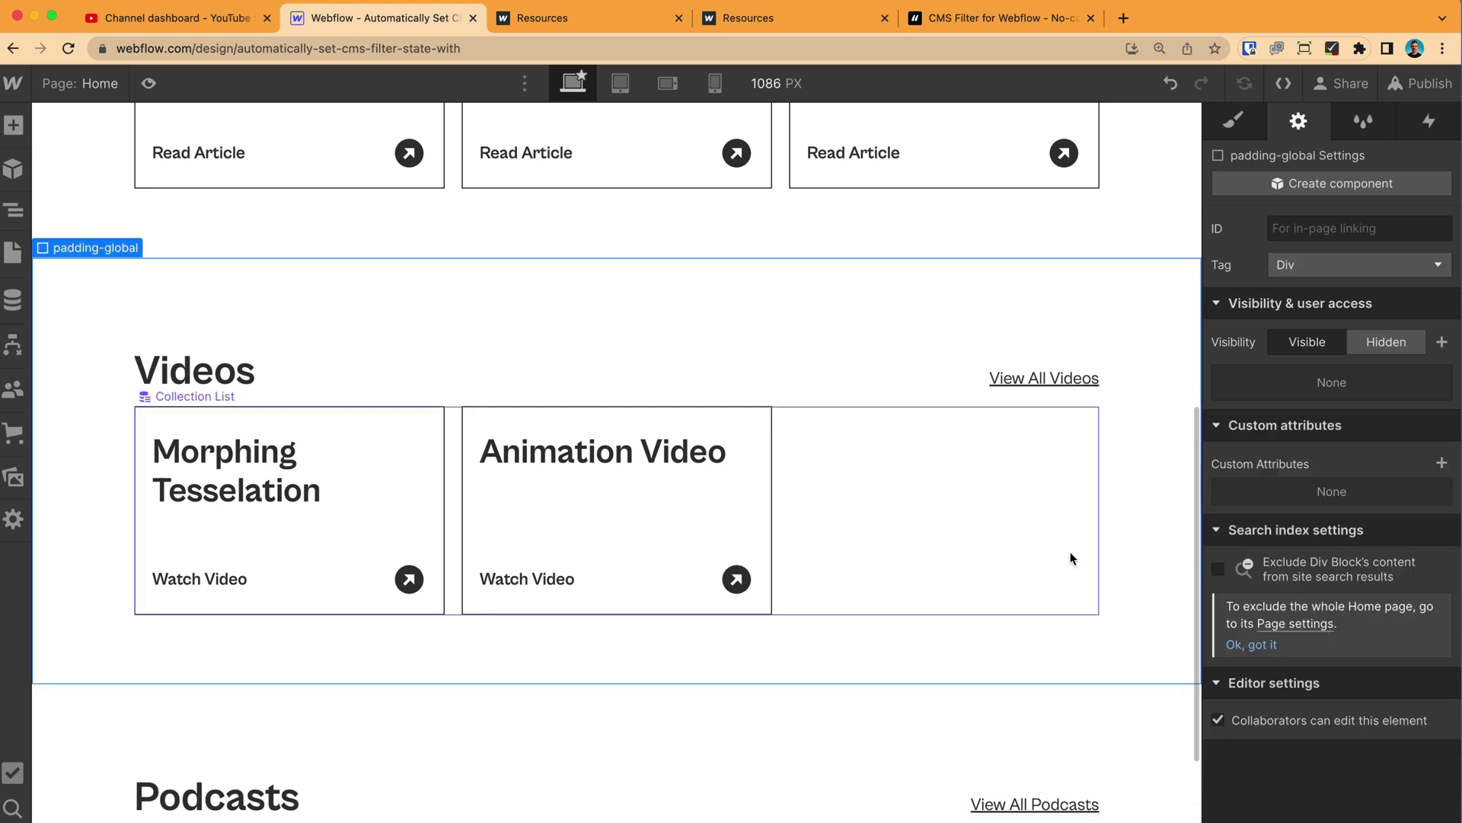
# Publish the updated links to the selected webflow.io domain.
pyautogui.click(1420, 83)
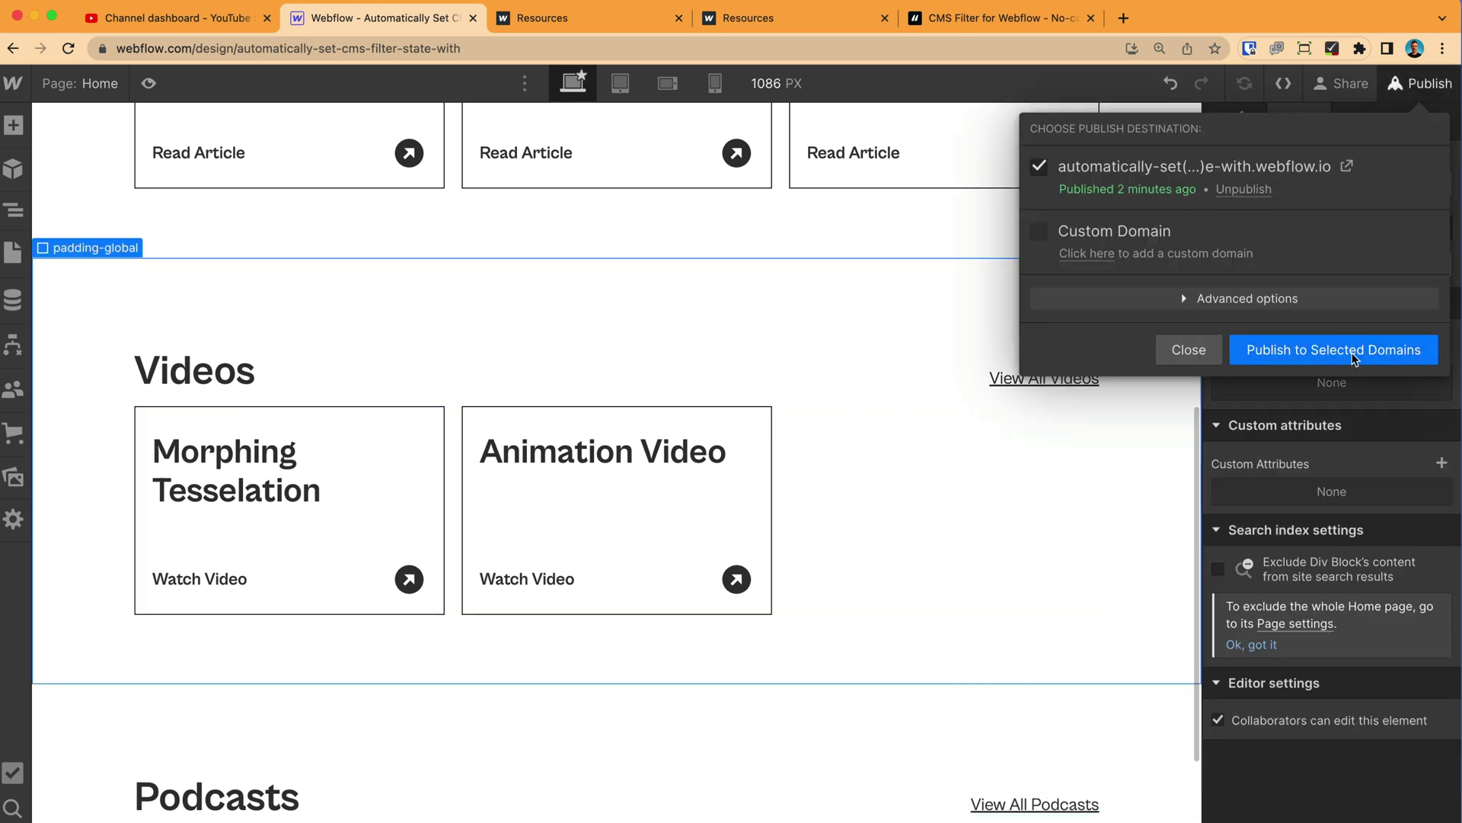
pyautogui.click(1354, 354)
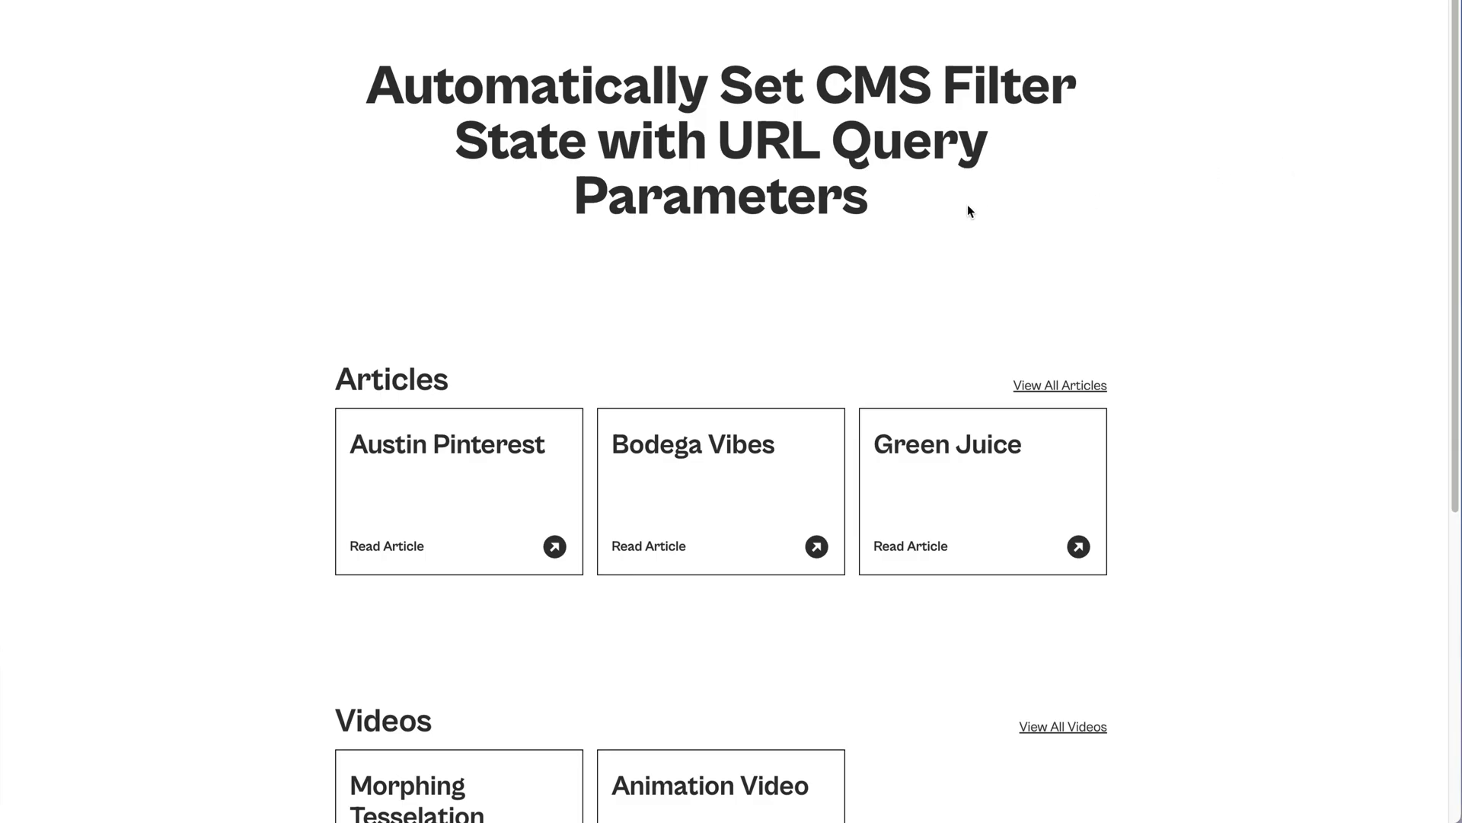
pyautogui.scroll(-6, 1086, 209)
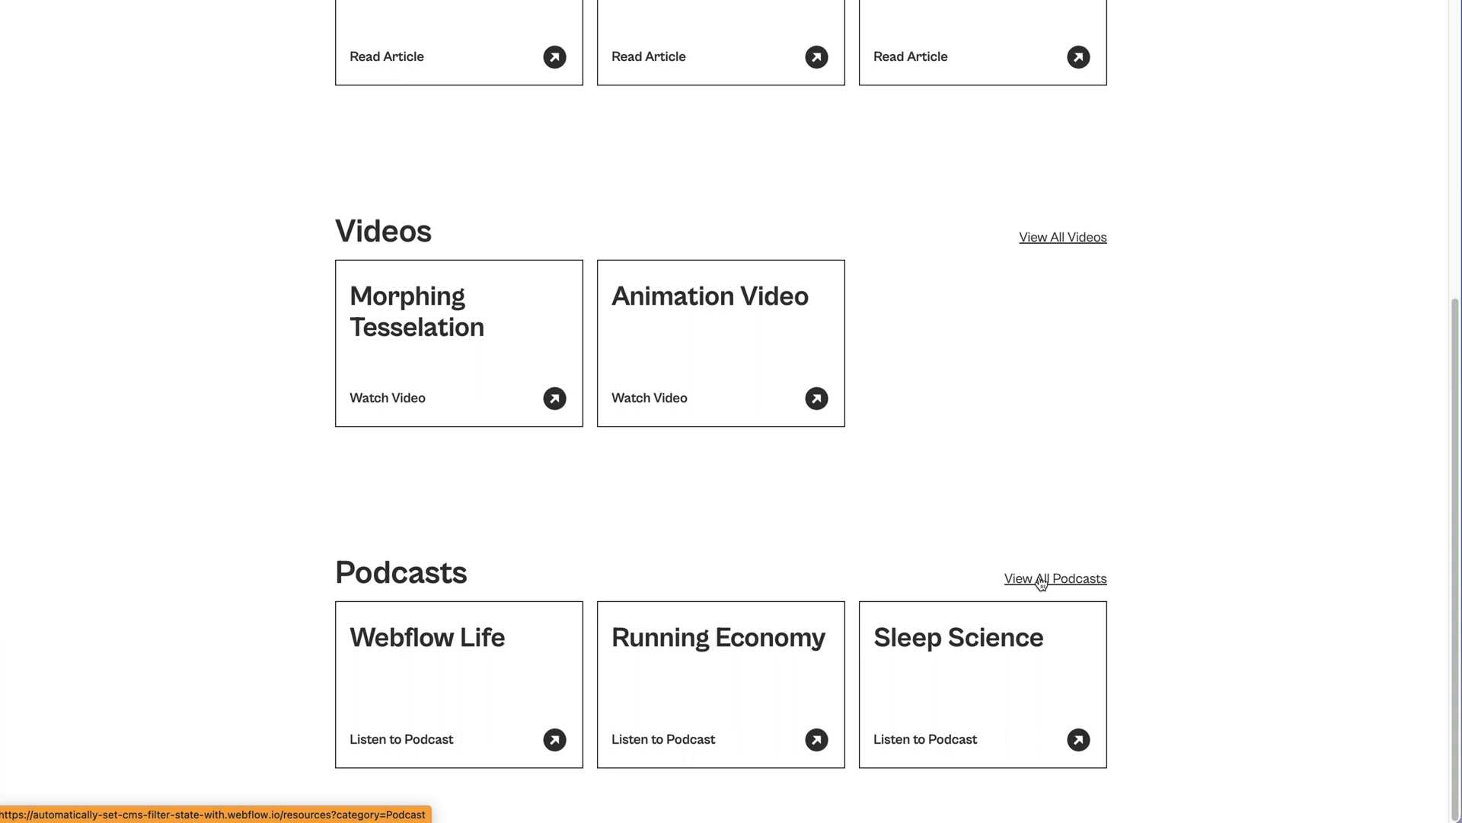
# On the live home page, test View All Podcasts, Videos and Articles, returning home between each.
pyautogui.click(1040, 581)
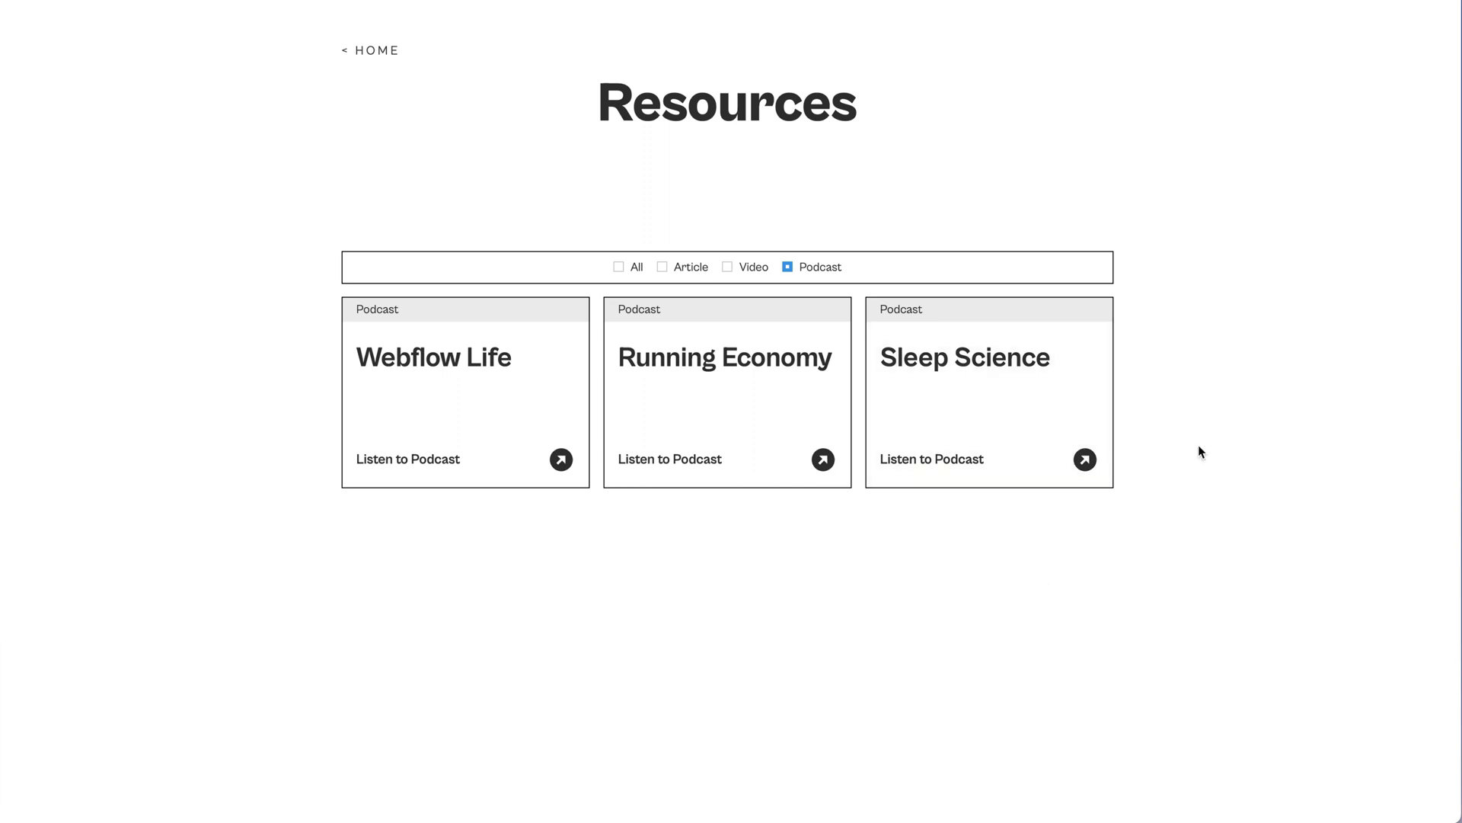
pyautogui.click(377, 50)
pyautogui.scroll(-3, 830, 252)
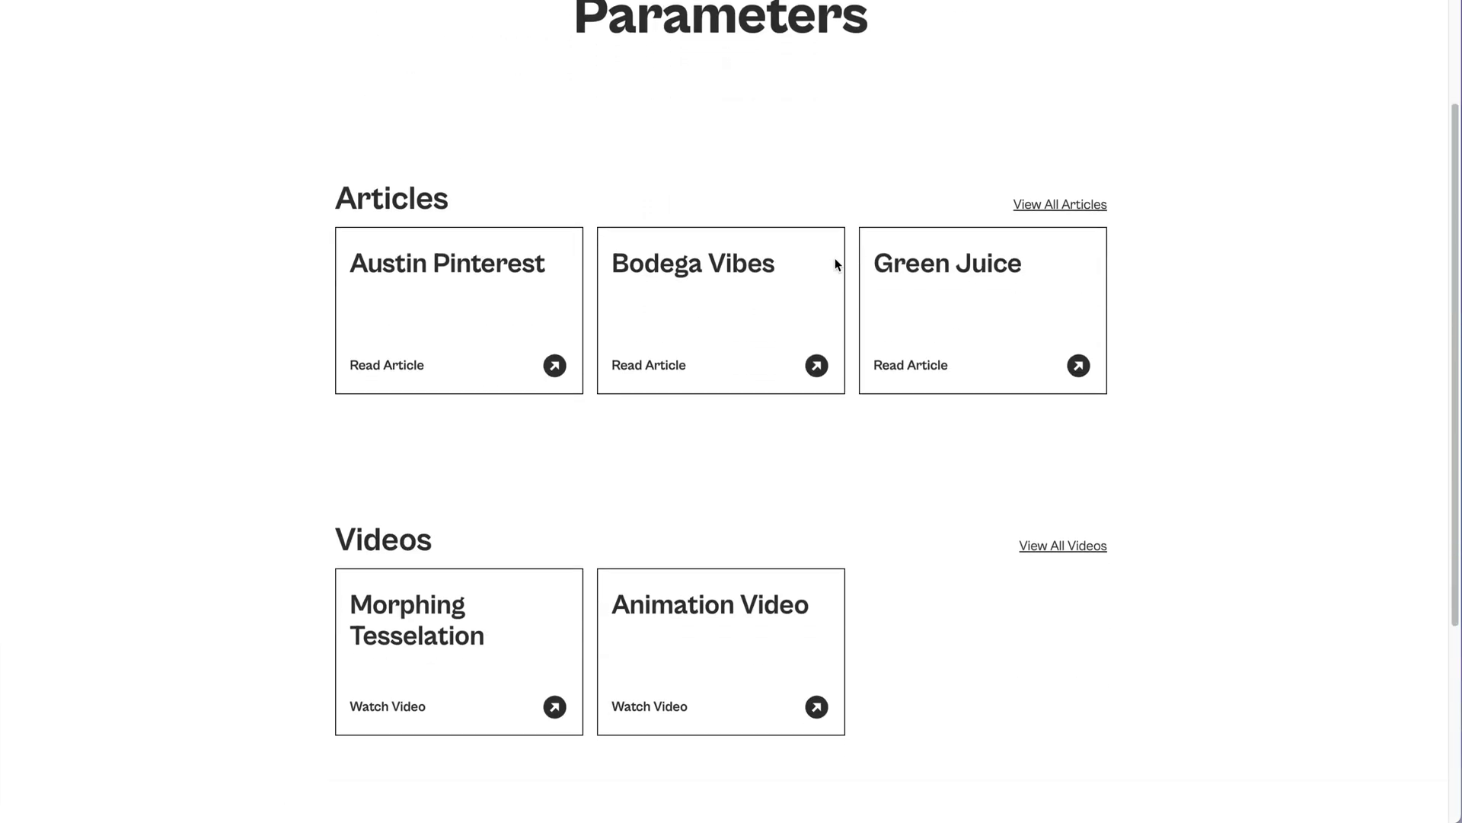
pyautogui.click(1075, 518)
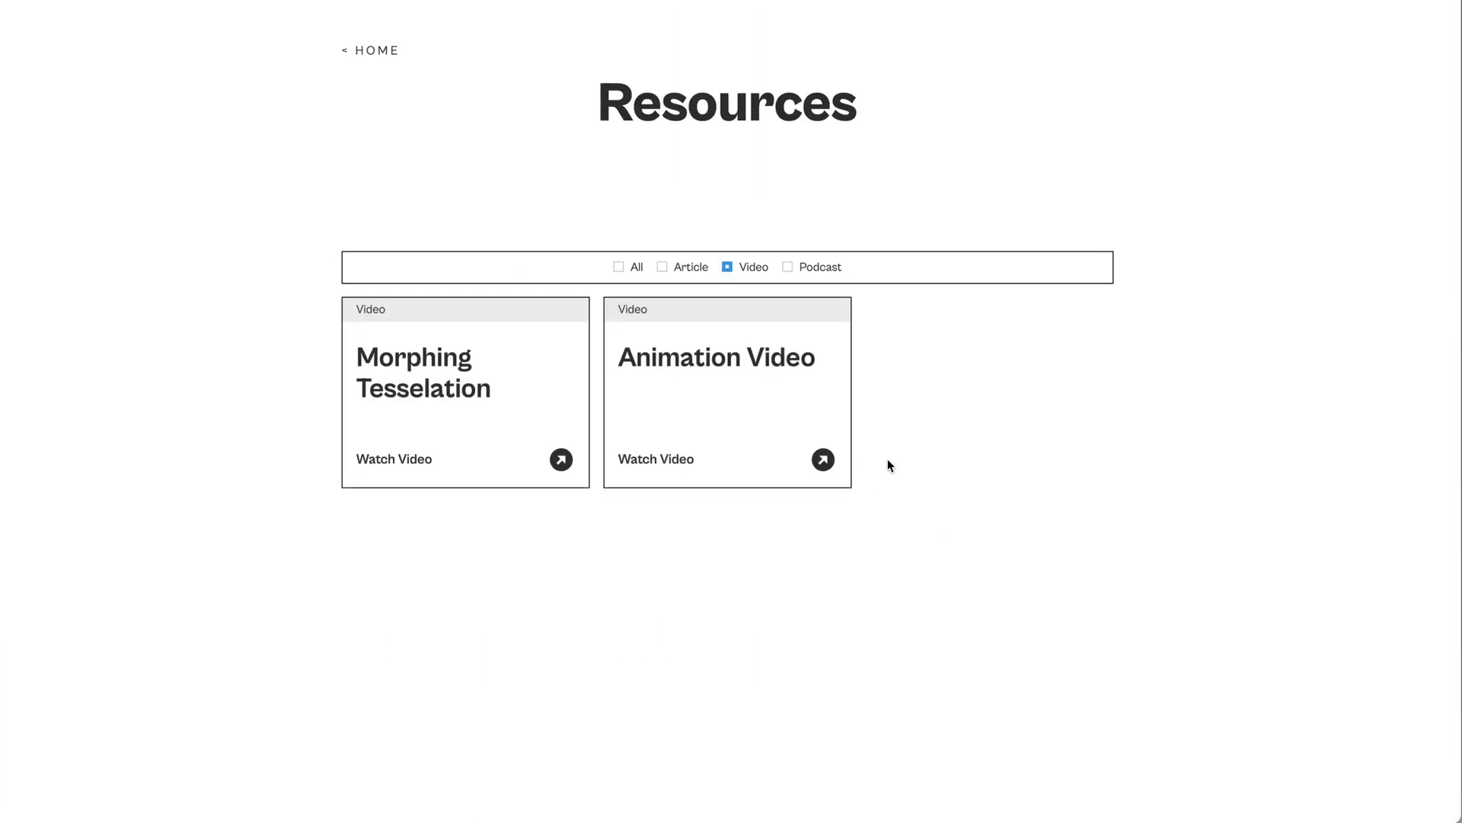
pyautogui.click(380, 59)
pyautogui.click(1060, 386)
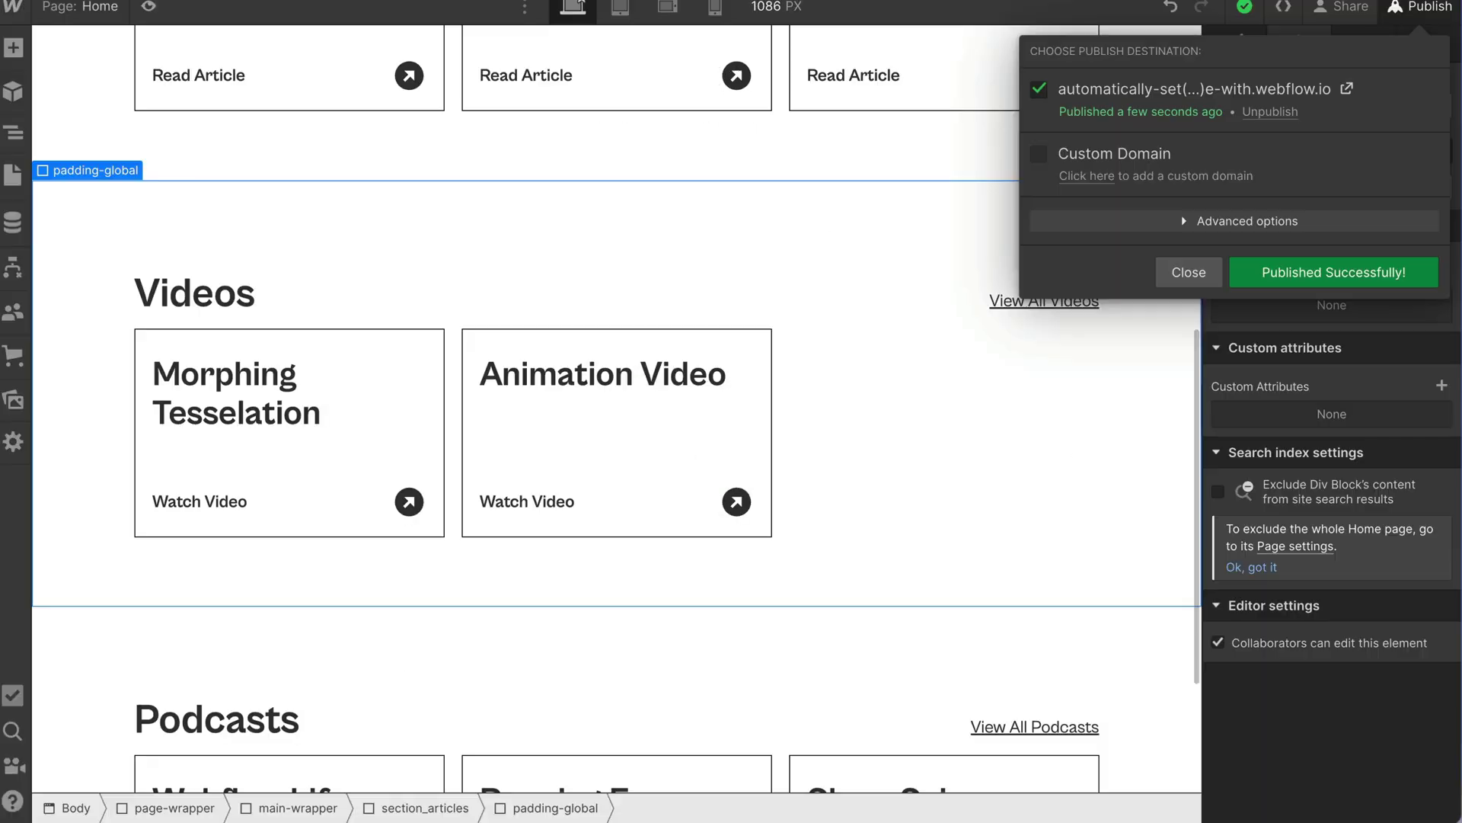
# Close the publish confirmation, select View All Videos and inspect its /resources?category=Video address.
pyautogui.click(1188, 272)
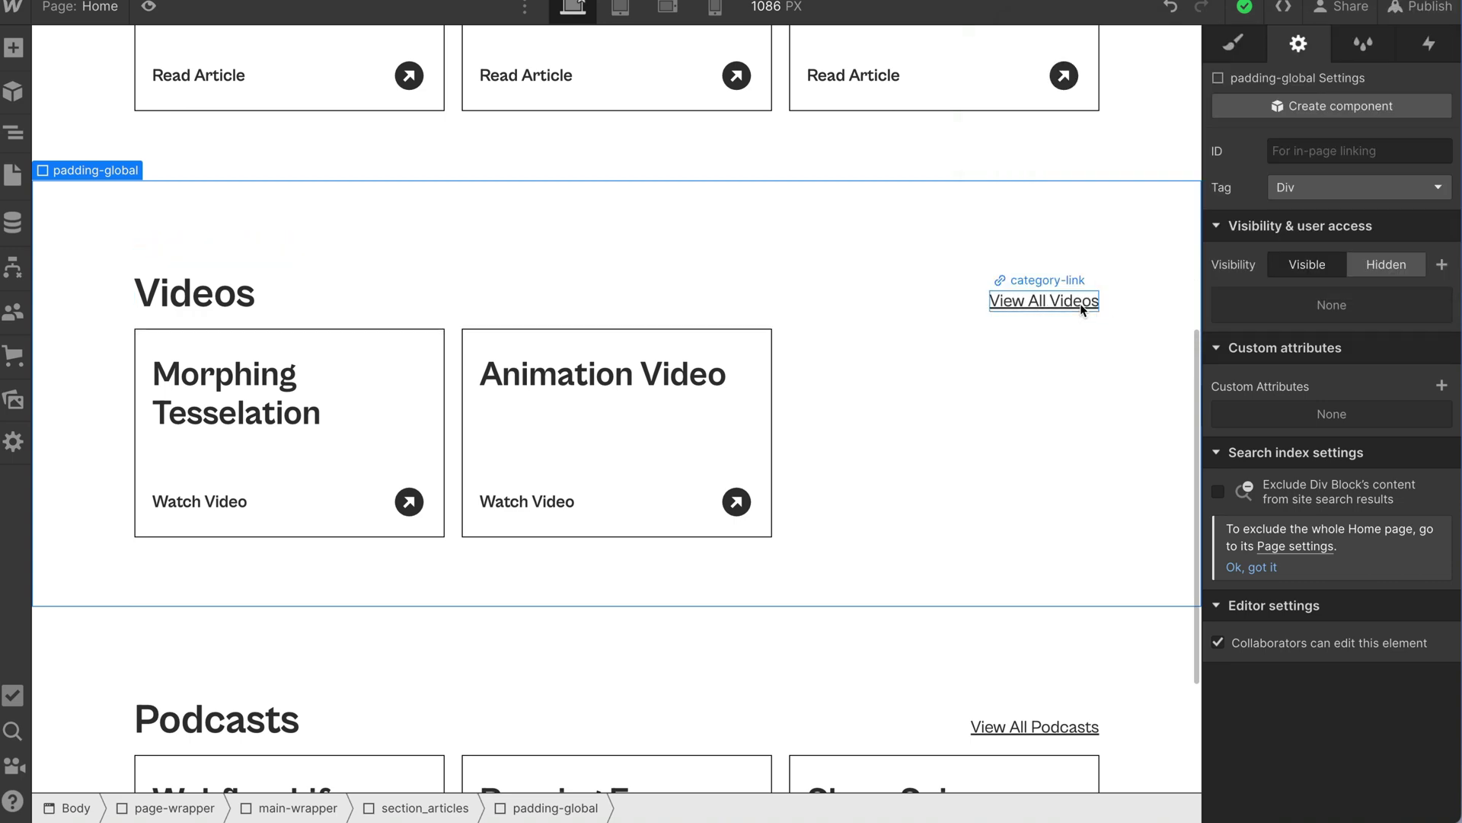
pyautogui.click(1080, 302)
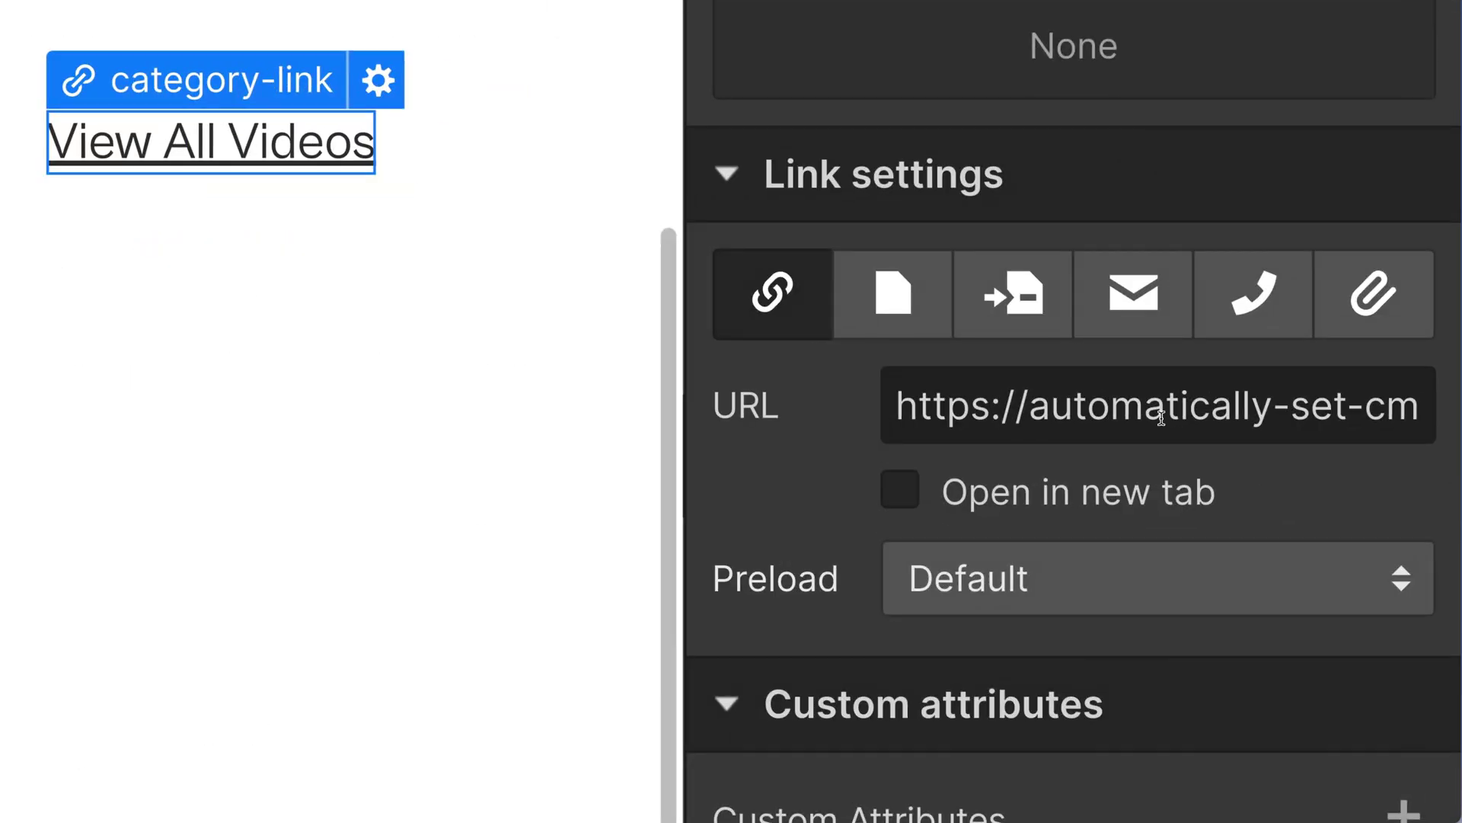
pyautogui.moveTo(1342, 389); pyautogui.dragTo(1437, 389)
pyautogui.click(1126, 403)
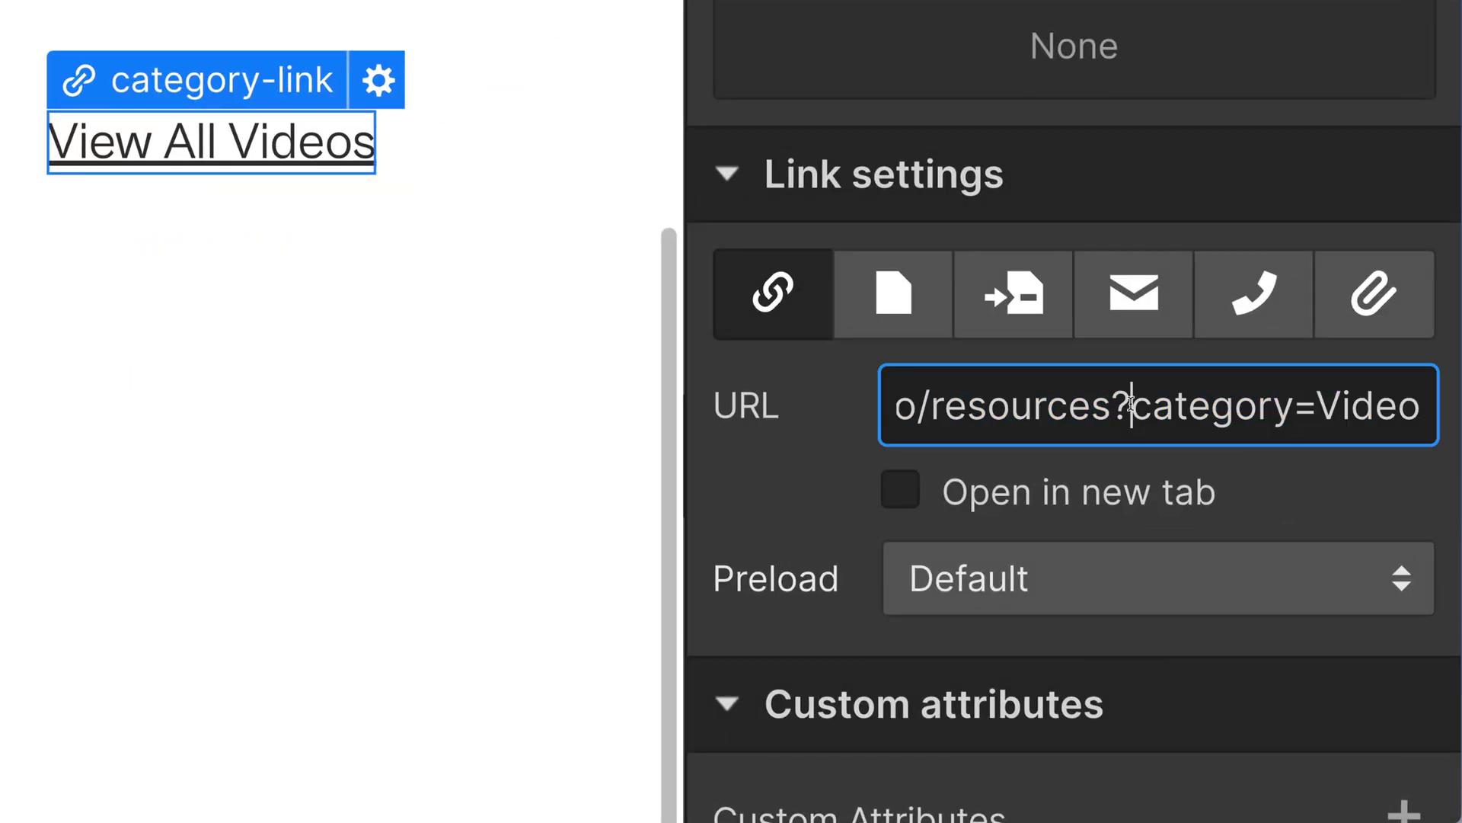
pyautogui.moveTo(1002, 404); pyautogui.dragTo(969, 404)
pyautogui.click(1083, 407)
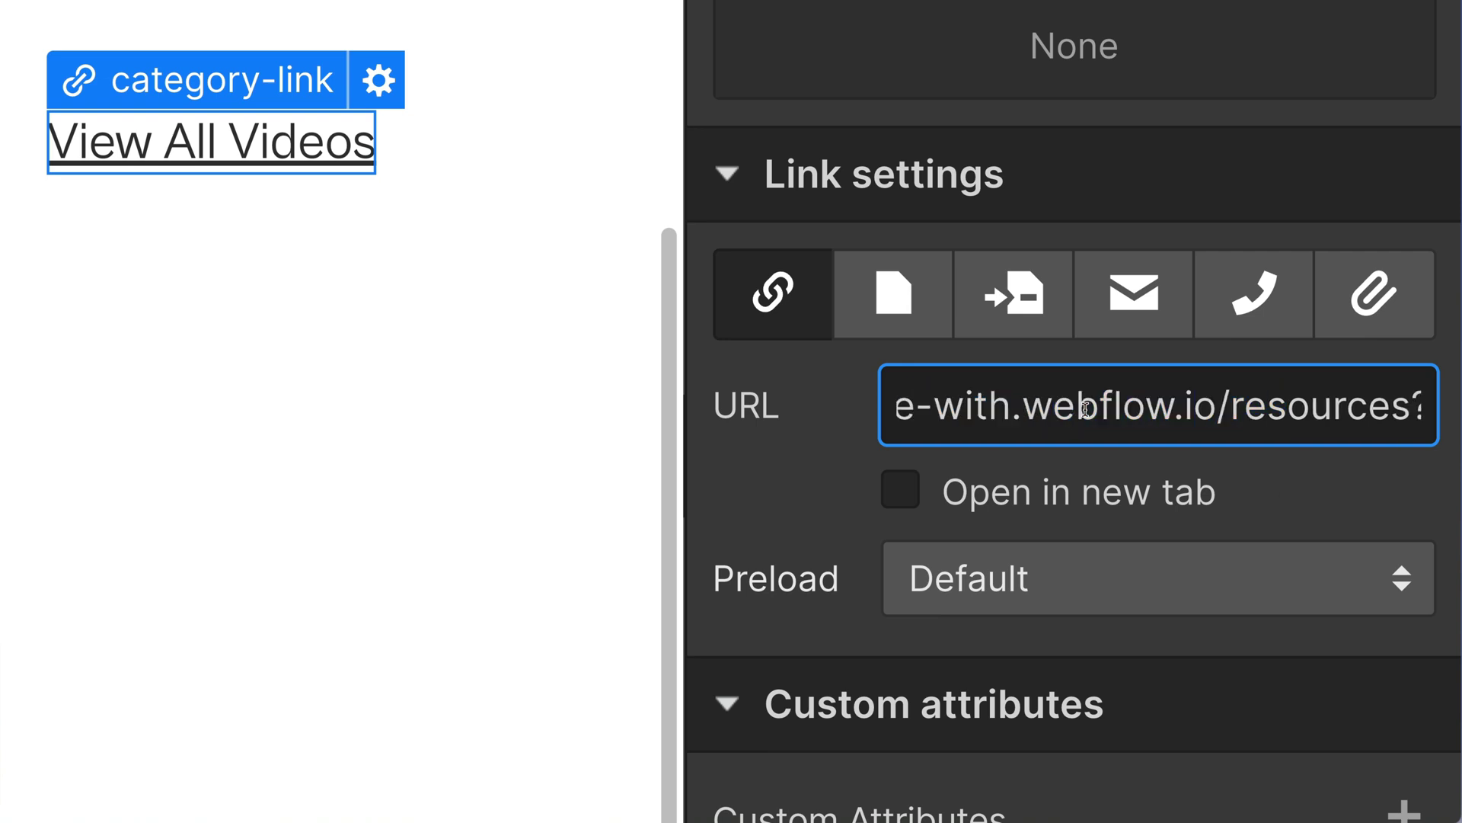
pyautogui.press('Left')
pyautogui.press('Left')
pyautogui.press('Left')
pyautogui.press('Left')
pyautogui.press('Left')
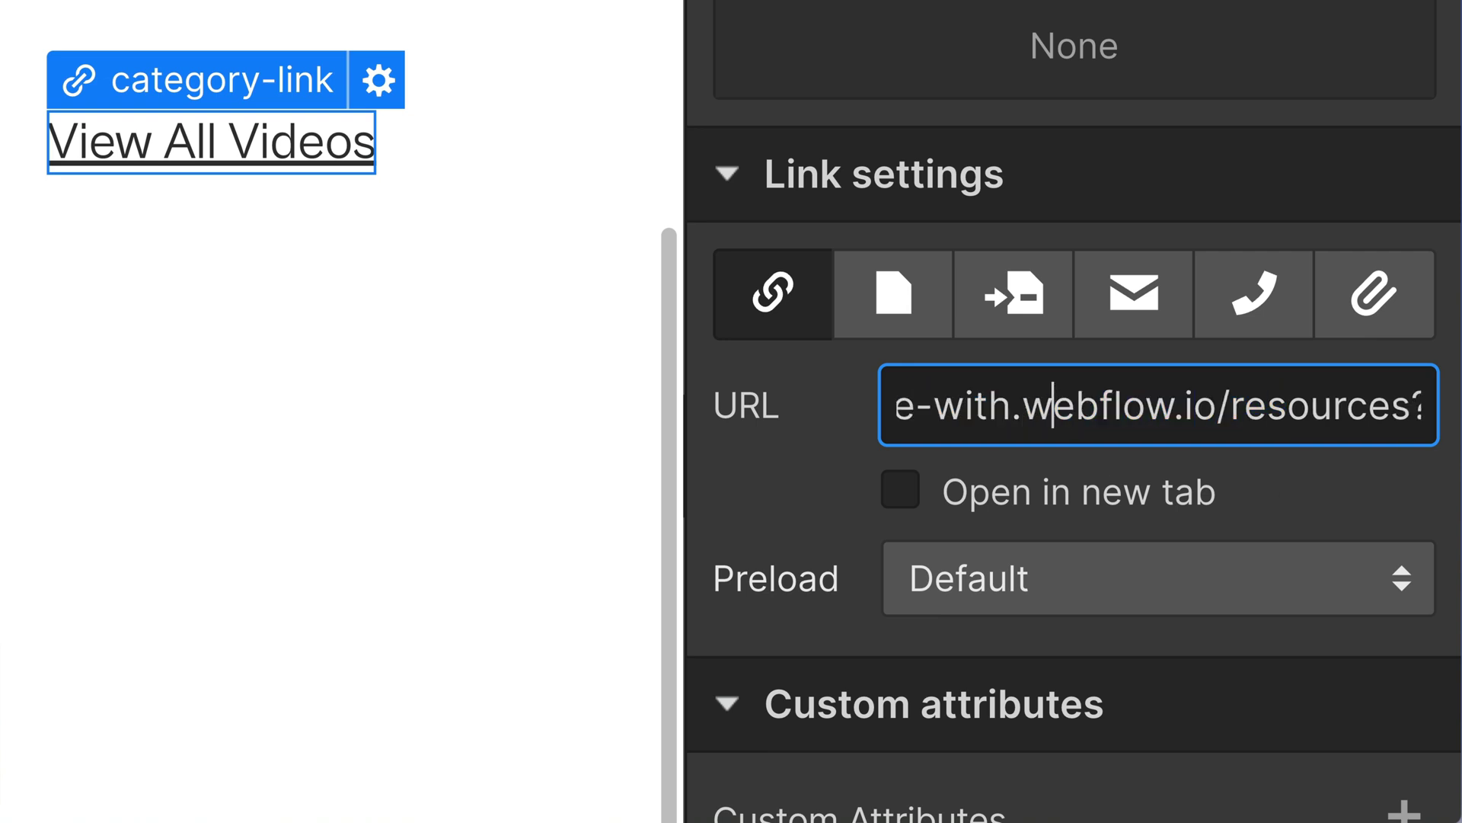